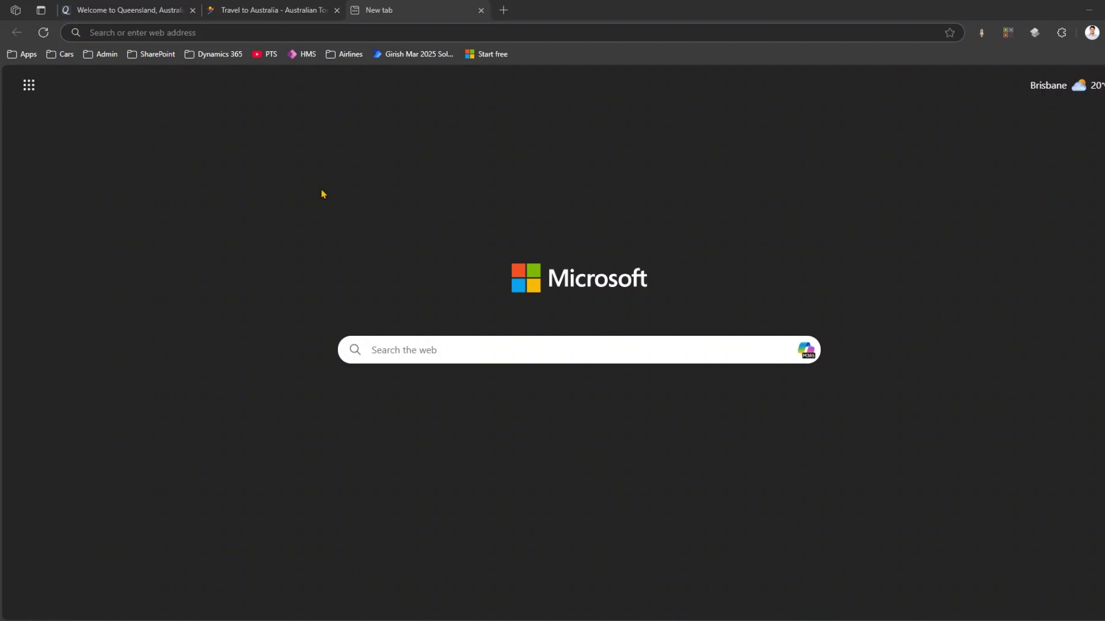
click(267, 55)
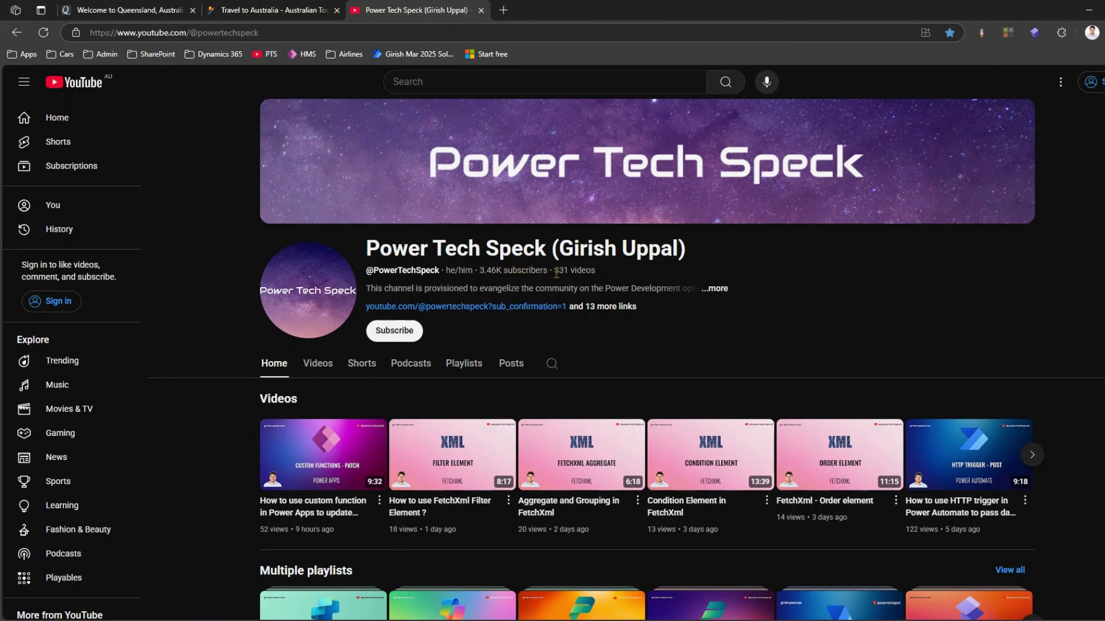
Show the channel's Videos tab and scroll through the Latest grid of uploads.
drag(556, 273, 595, 275)
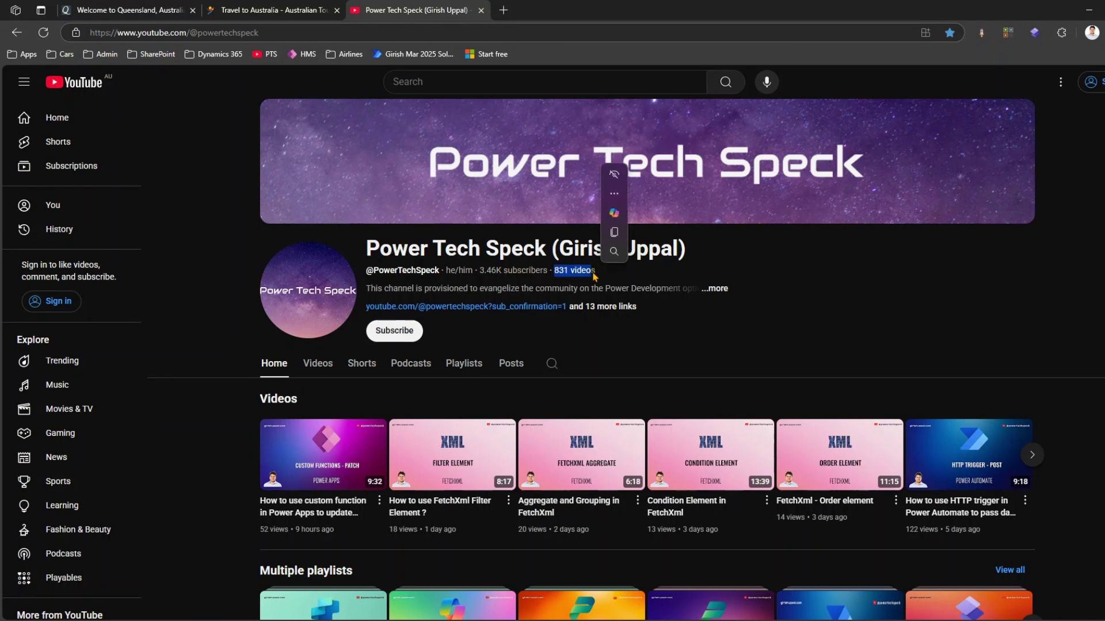
click(321, 371)
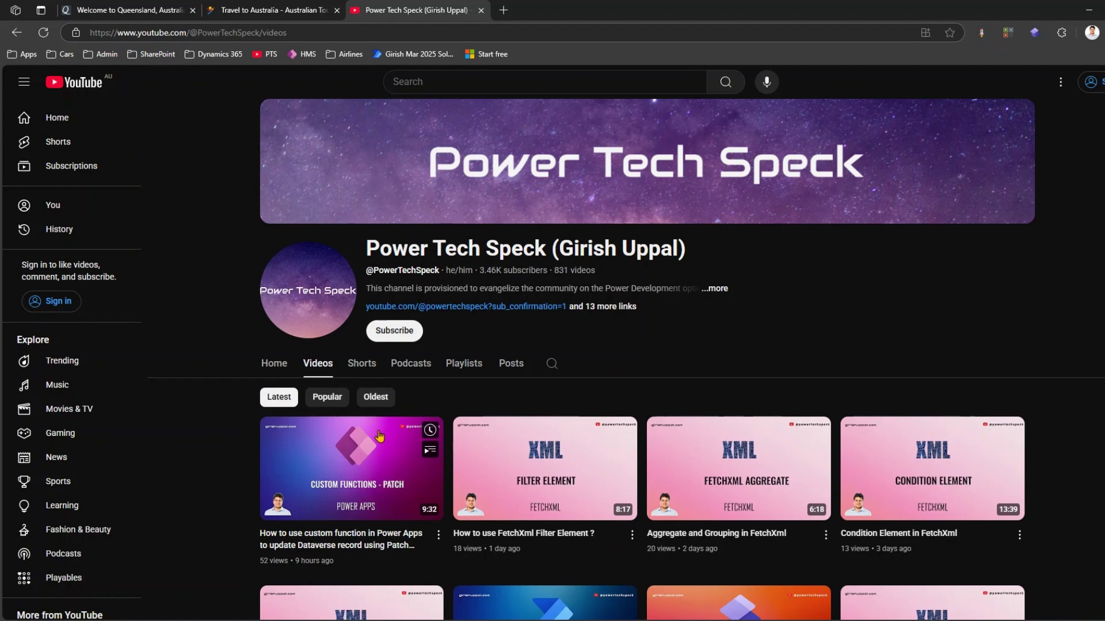
scroll(395, 437, down, 3)
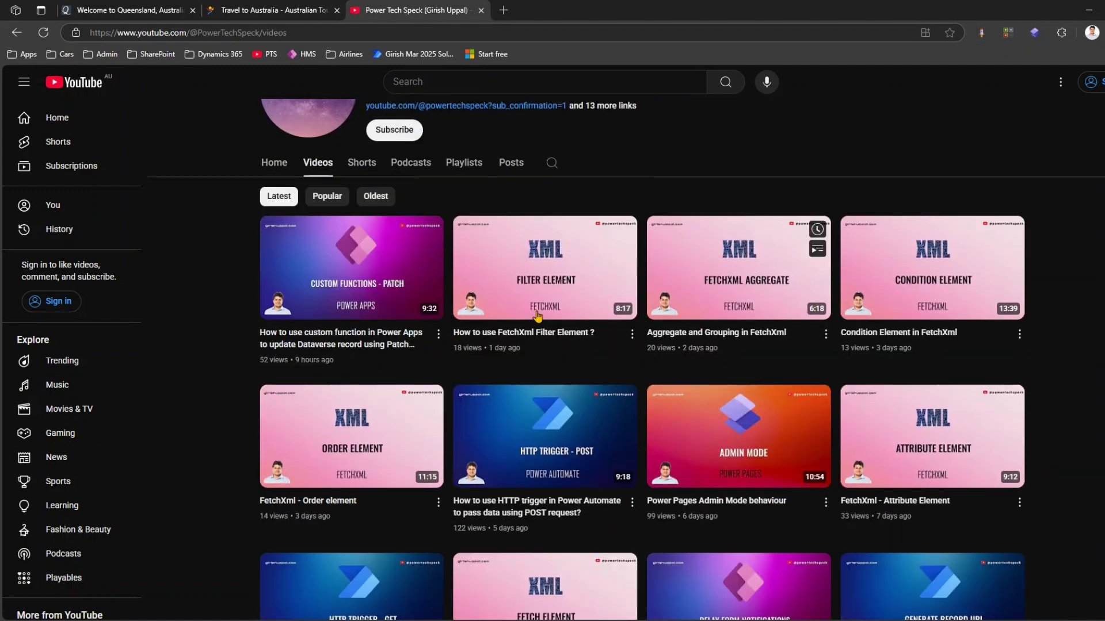
scroll(613, 415, down, 3)
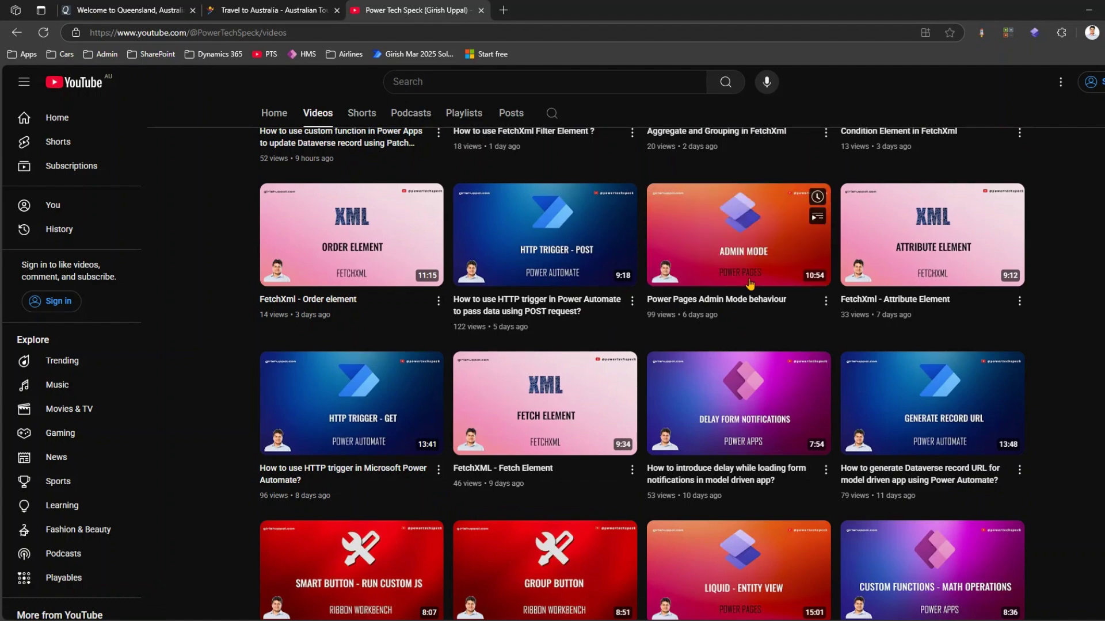
scroll(735, 321, down, 3)
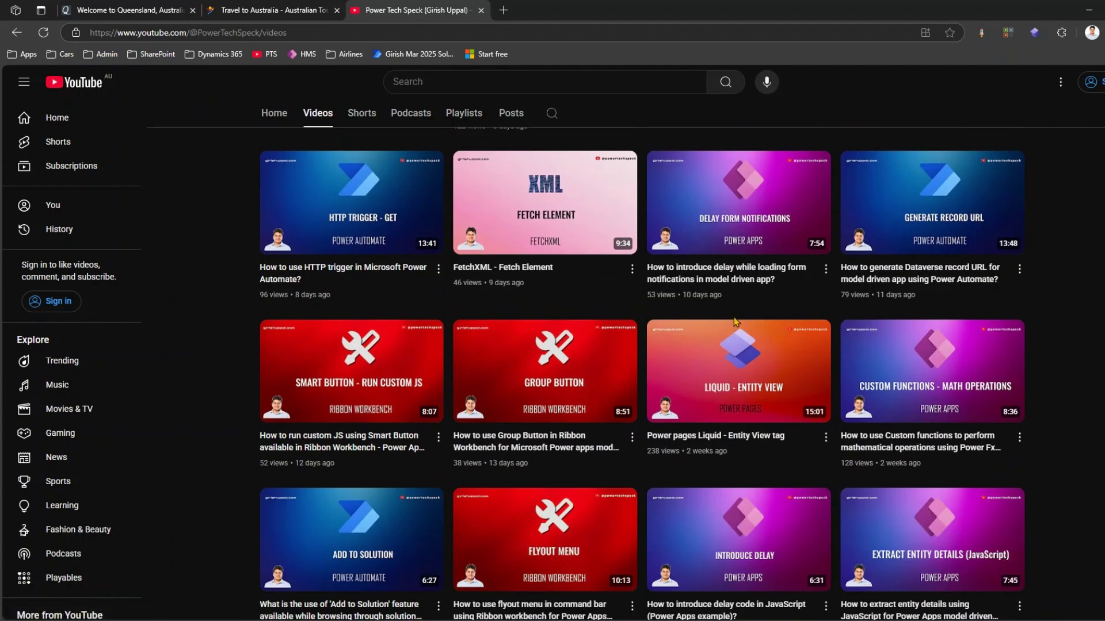
scroll(735, 322, down, 6)
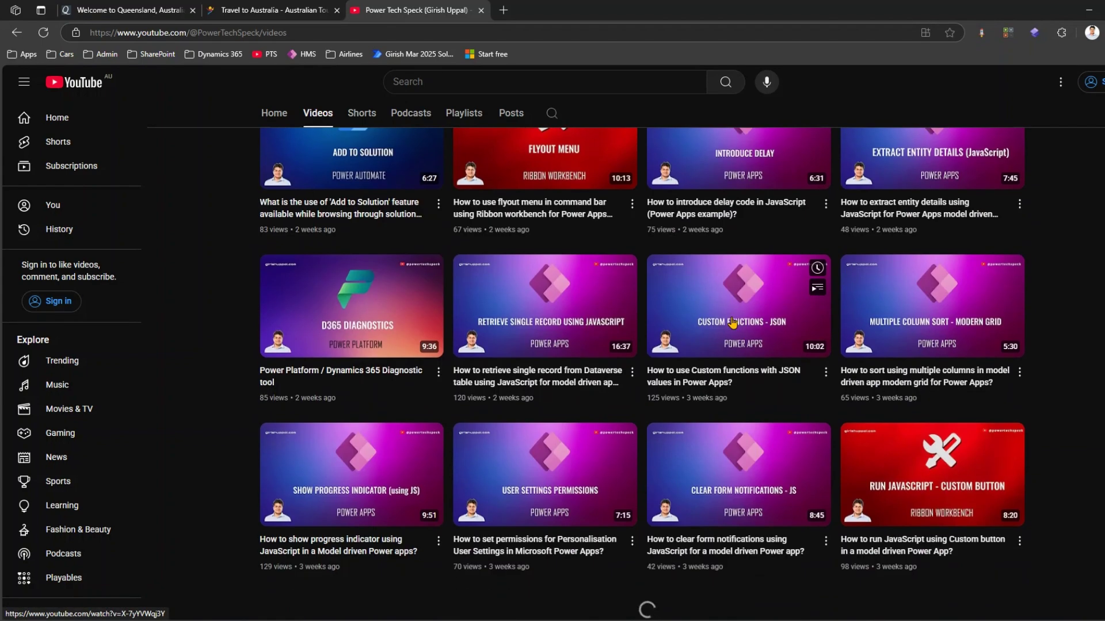
scroll(734, 322, down, 2)
mouse_move(711, 349)
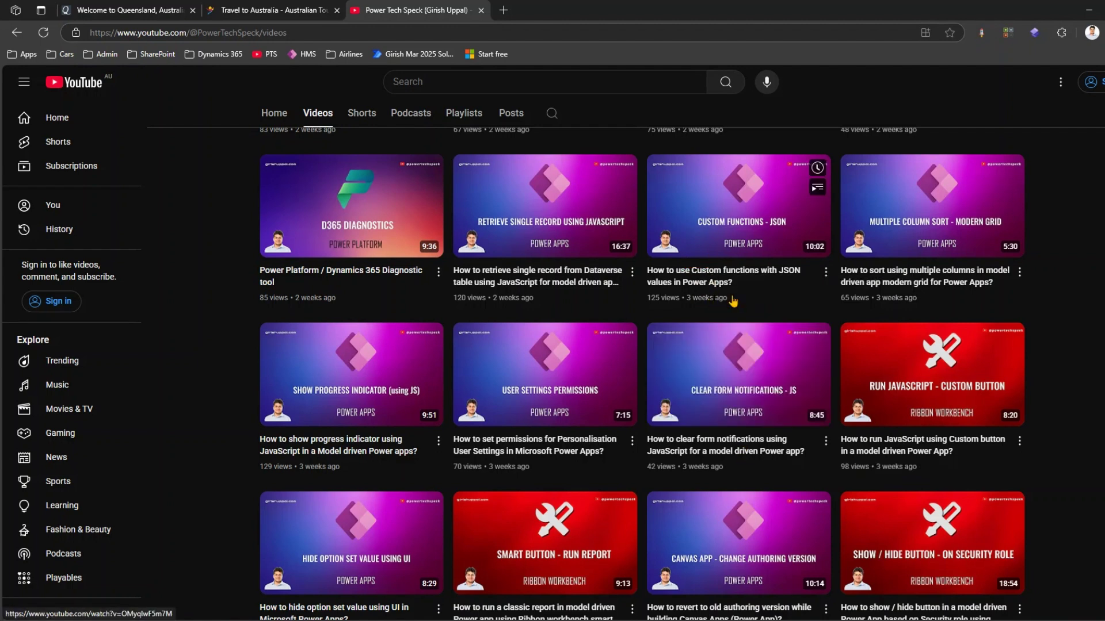
scroll(424, 341, down, 2)
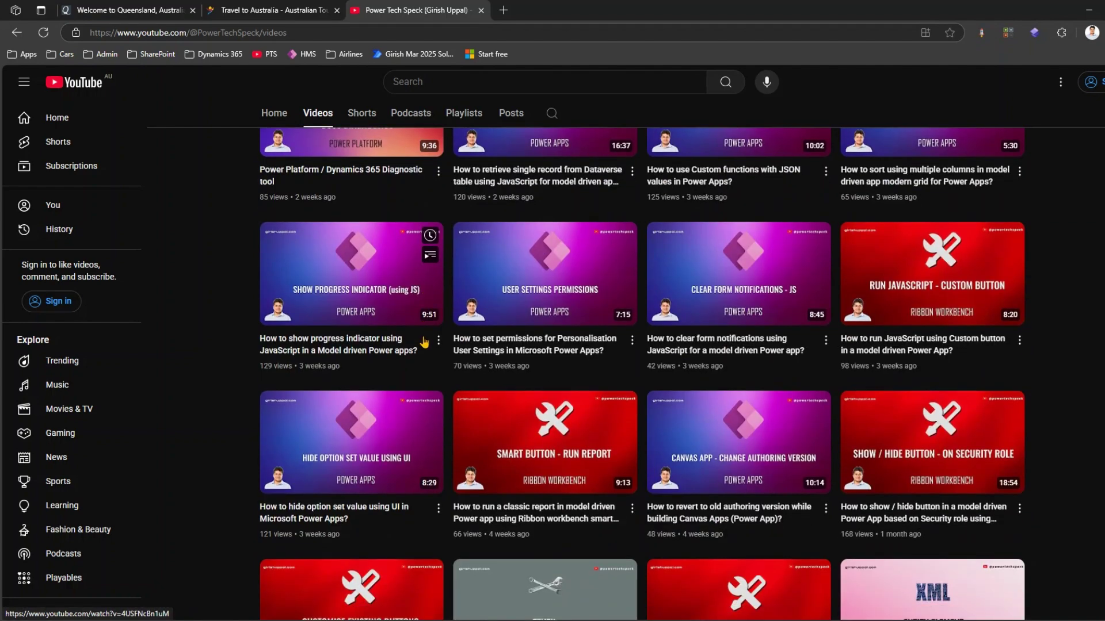
scroll(862, 274, up, 8)
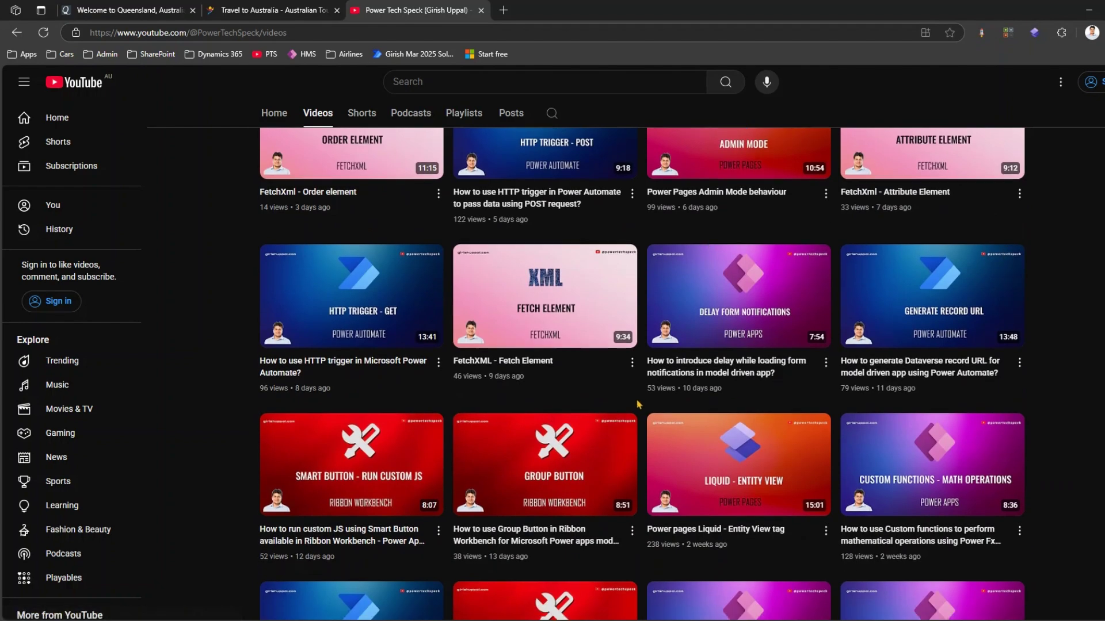
scroll(626, 438, down, 3)
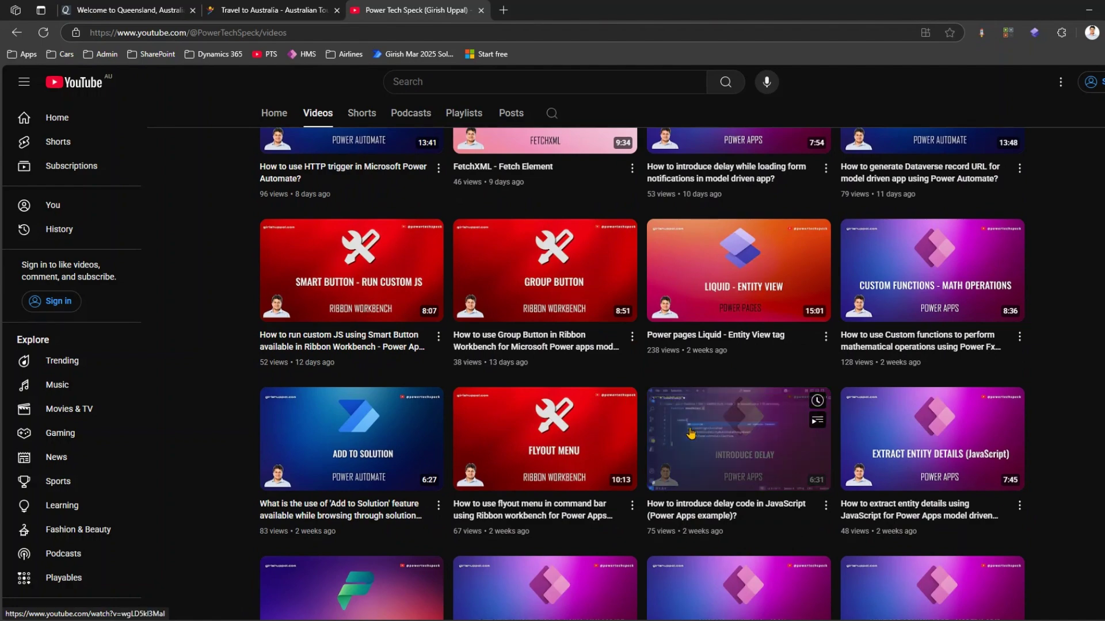
scroll(705, 443, down, 5)
scroll(705, 443, down, 5)
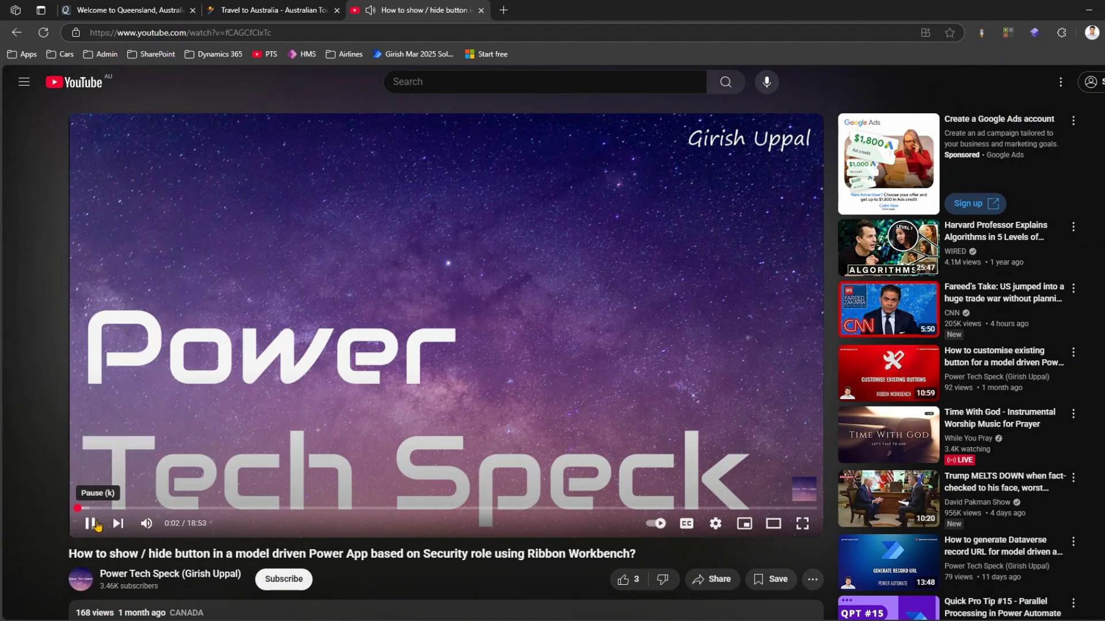
Pause the Show / Hide Button video and jump to 3:48 on the checkUserRole code.
click(91, 524)
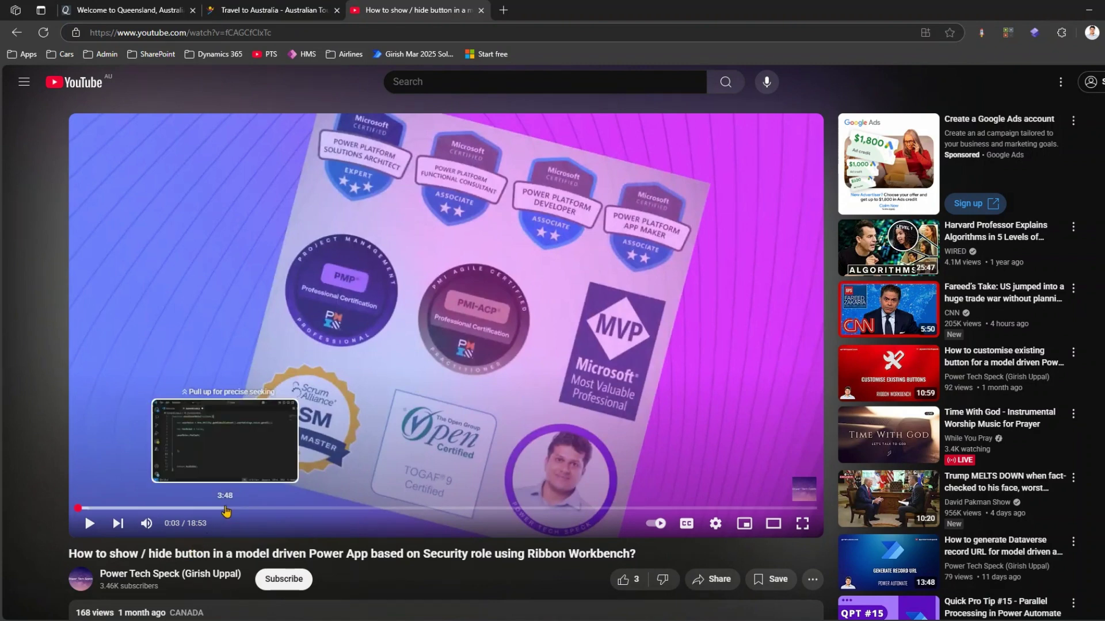
click(225, 508)
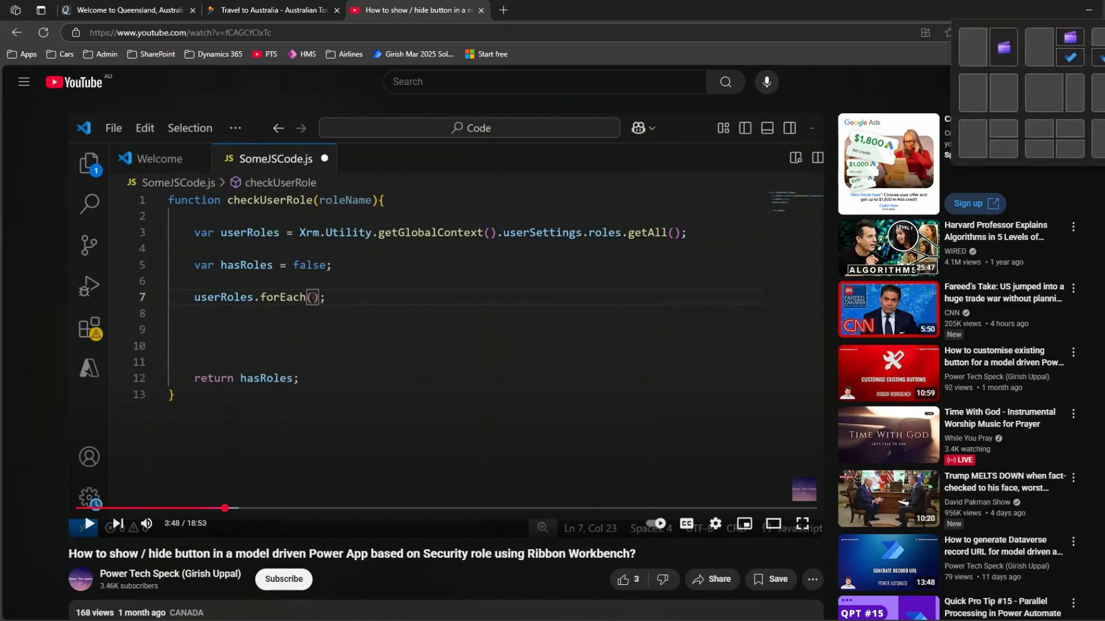
Open the Copilot sidebar beside the video and look through its extra options and feedback menus.
click(1100, 10)
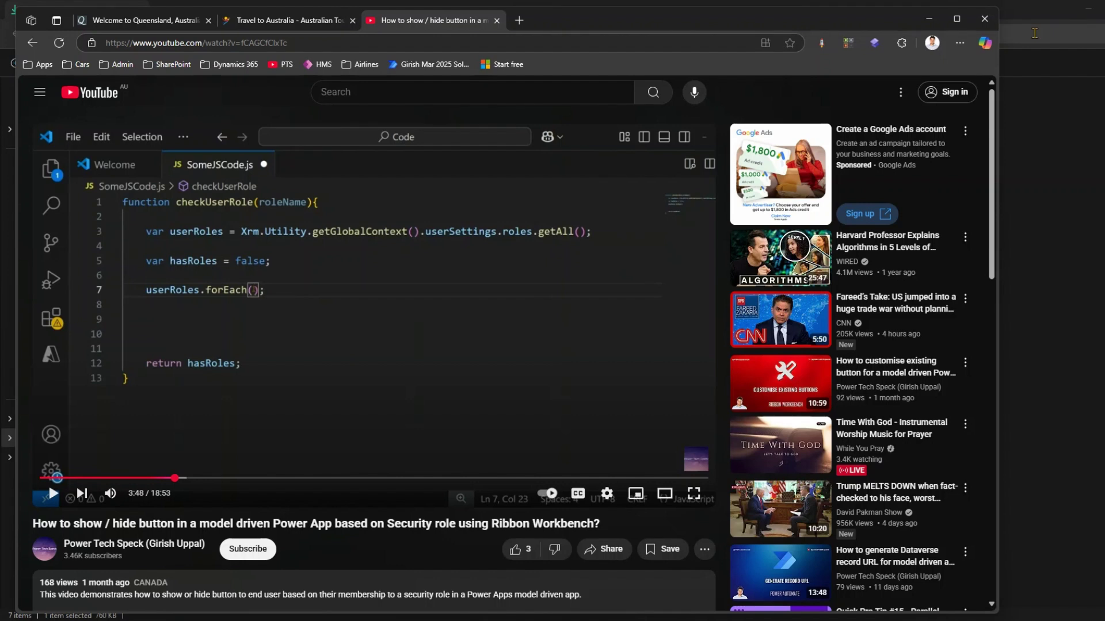
click(984, 44)
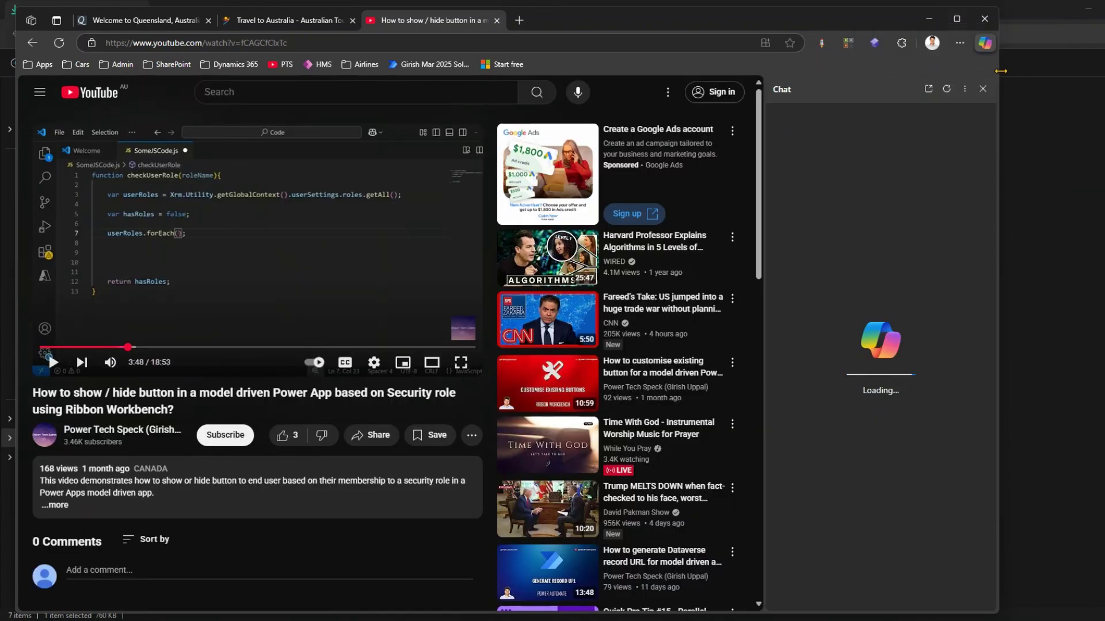
click(957, 19)
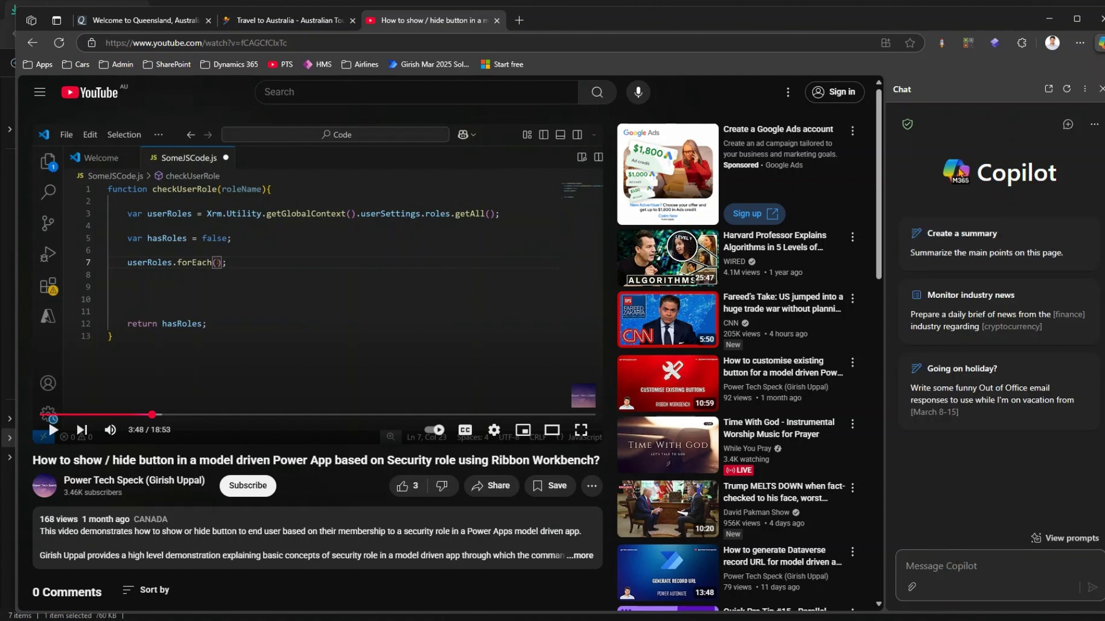
click(1093, 130)
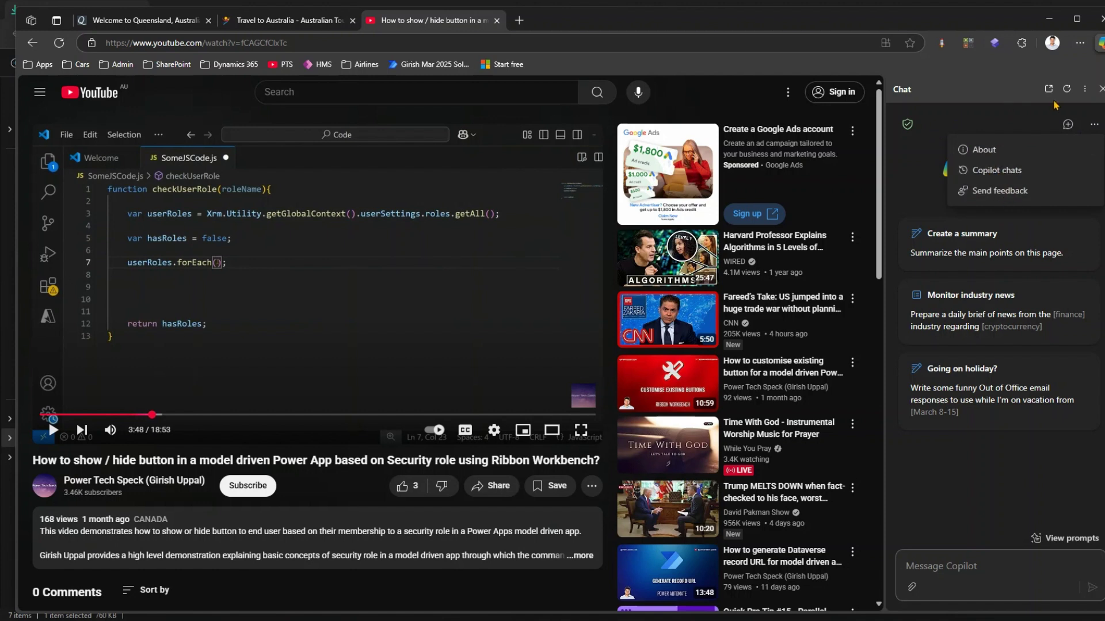
click(1084, 89)
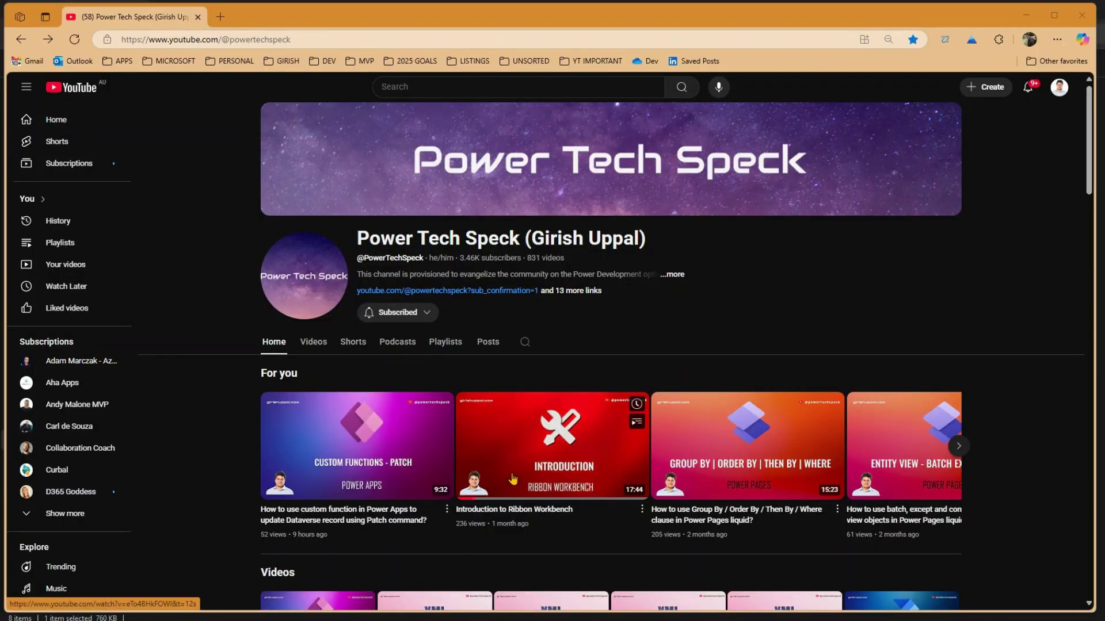
Scroll the channel home page to the Group By | Order By | Then By | Where video.
scroll(512, 479, down, 2)
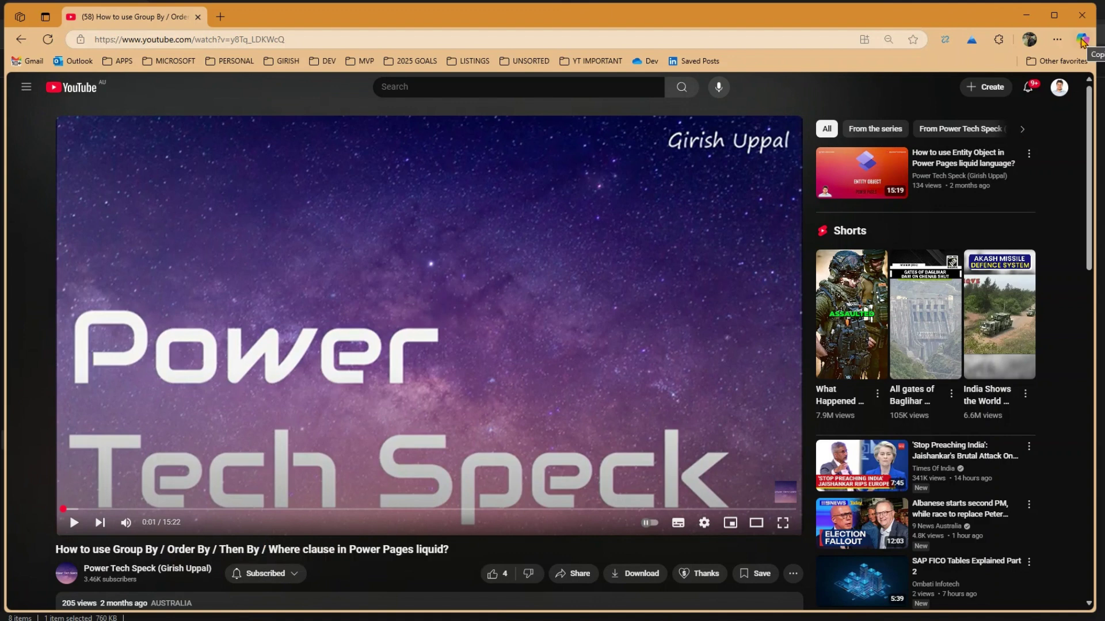
Open the Copilot sidebar next to the Group By / Order By video.
click(1082, 41)
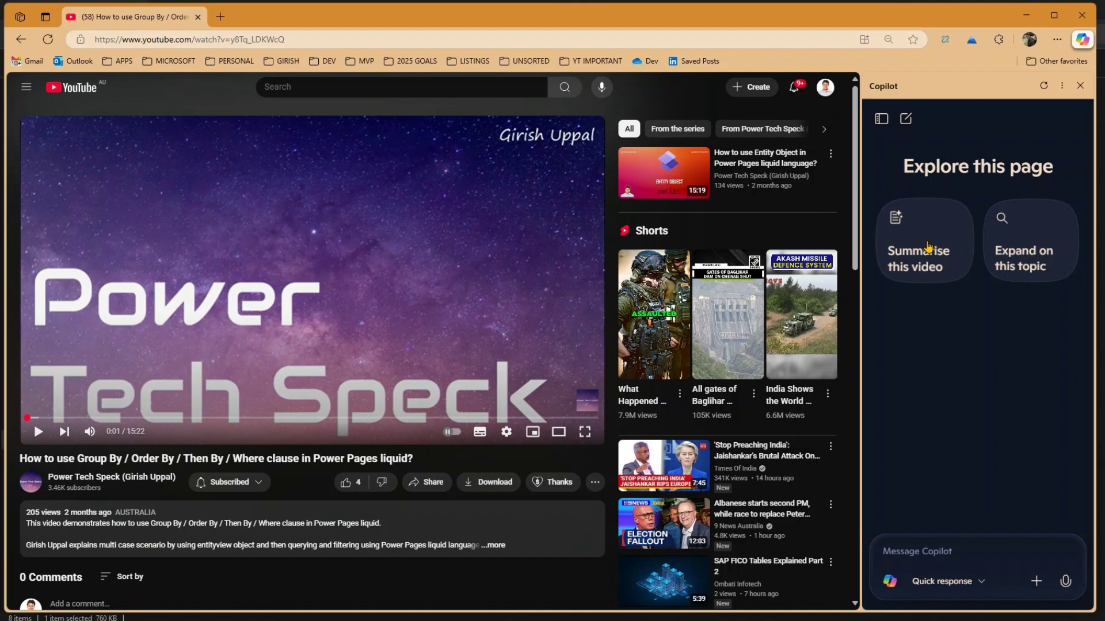
Have Copilot summarise the Group By video and read through its clause-by-clause summary.
click(928, 247)
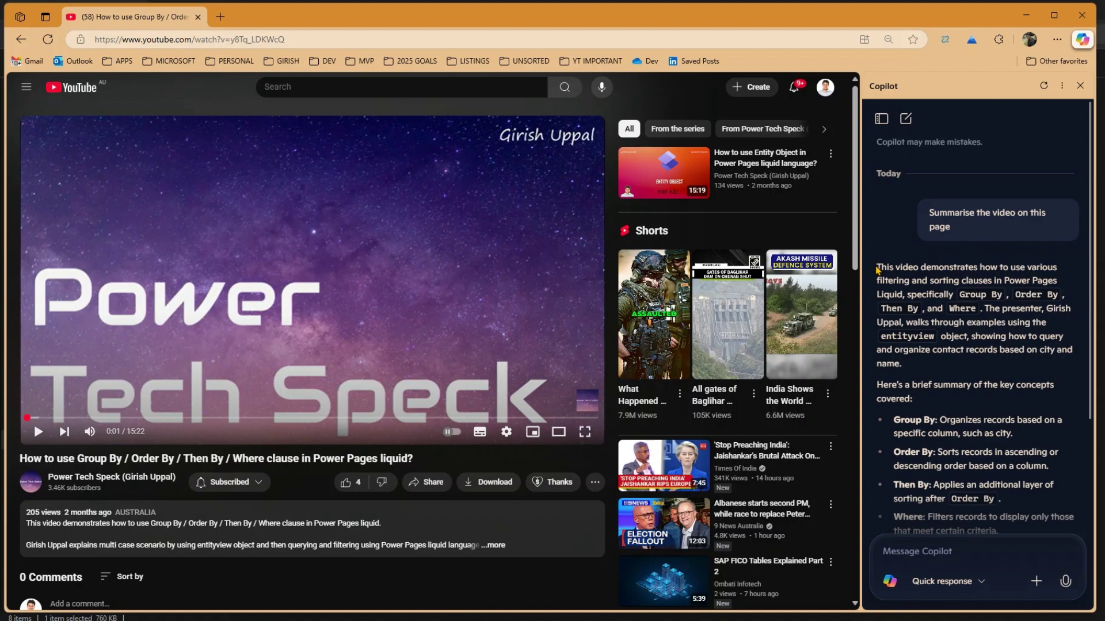
drag(878, 265, 966, 306)
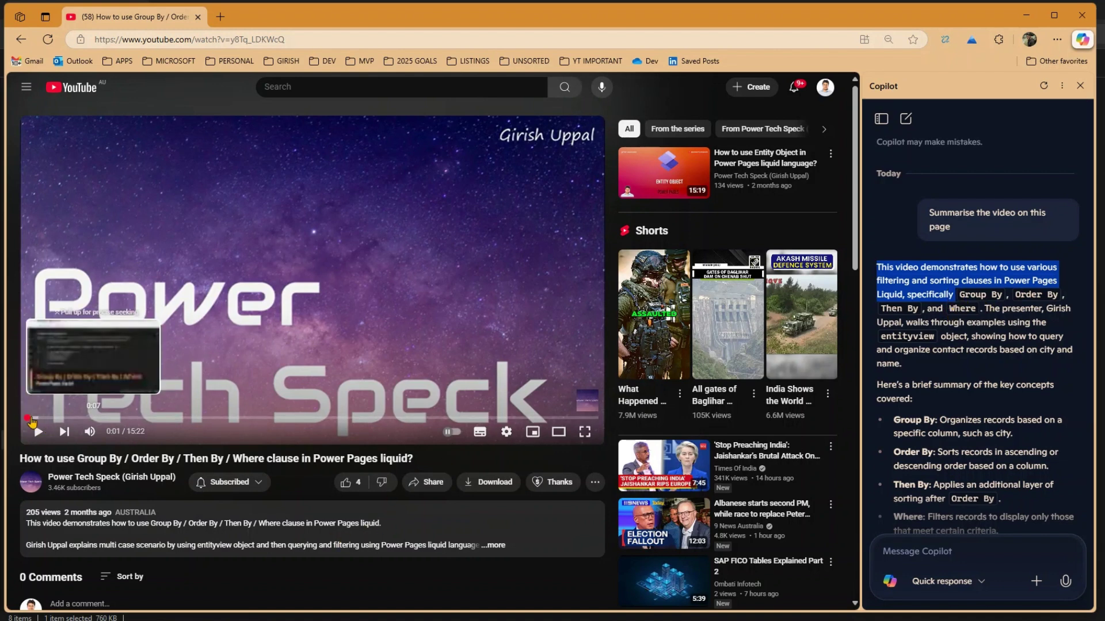
click(36, 418)
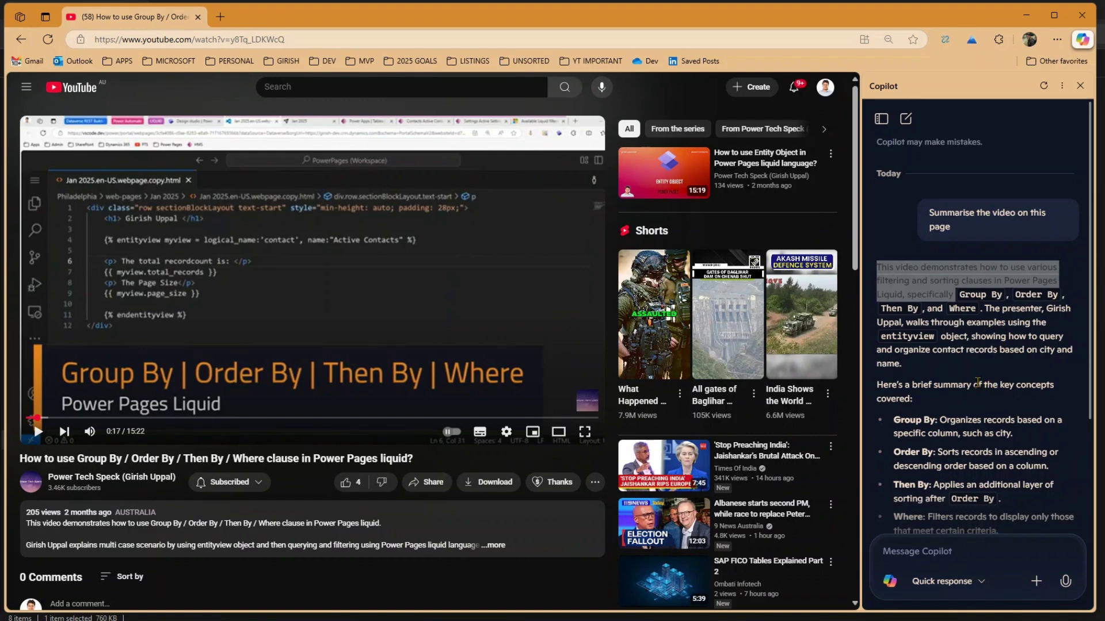
scroll(980, 460, down, 4)
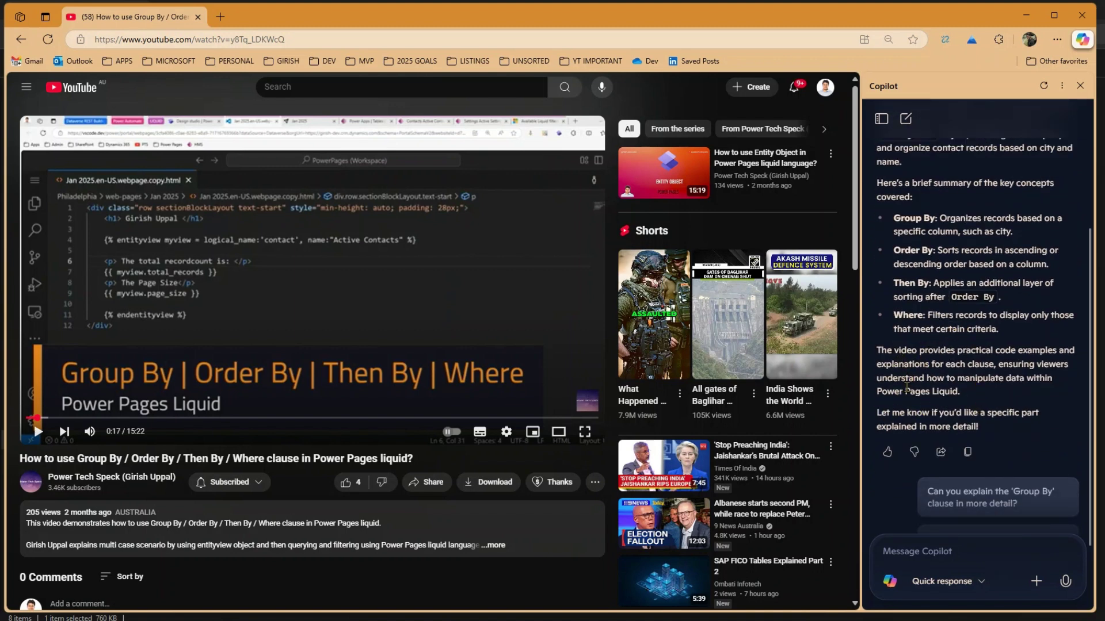
scroll(915, 362, down, 2)
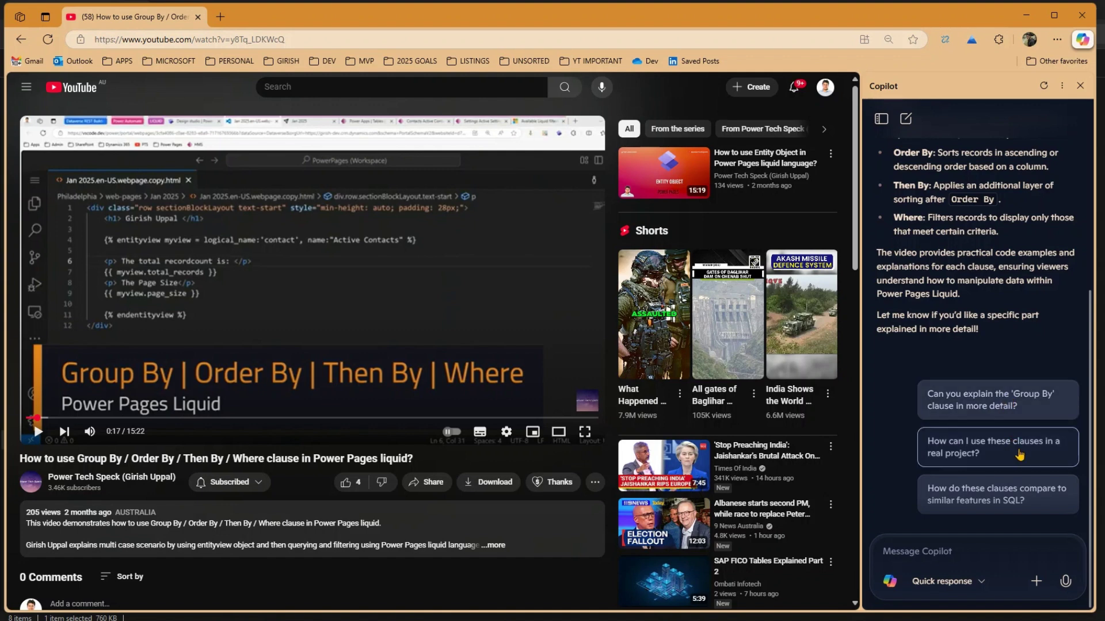
Ask Copilot about real-project use and best practices, reading the six-point answer to its suggestions.
click(955, 445)
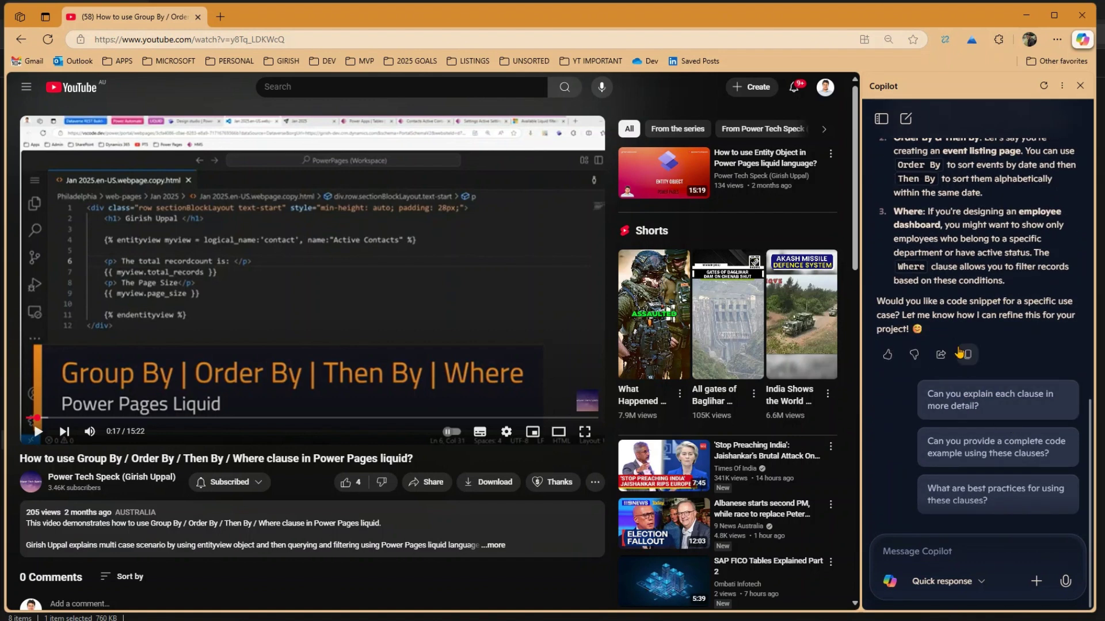
click(955, 493)
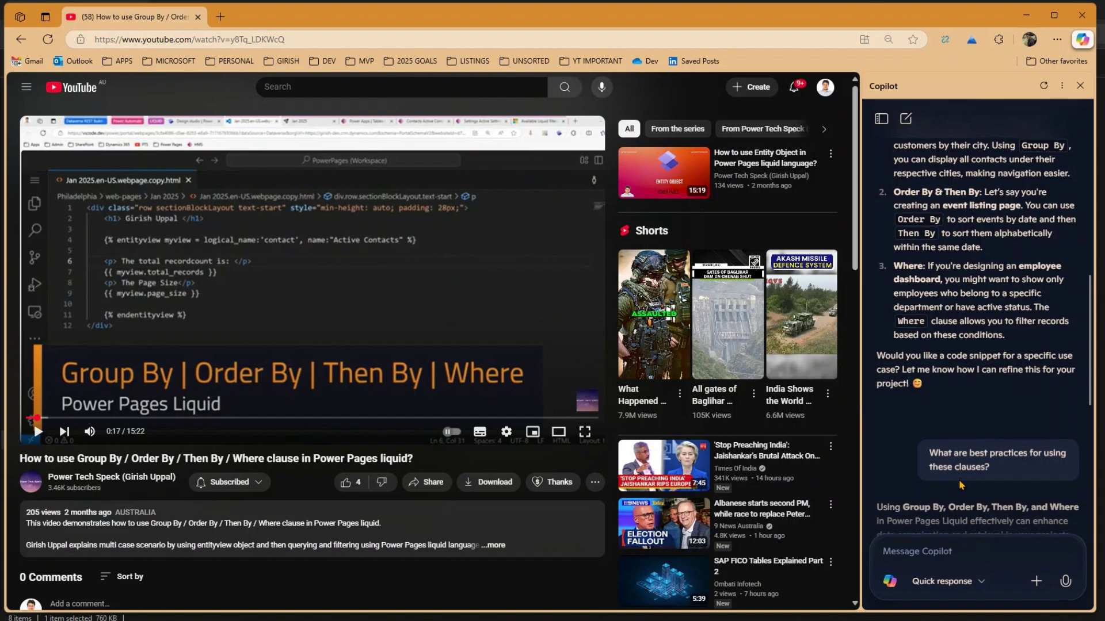
scroll(959, 479, down, 2)
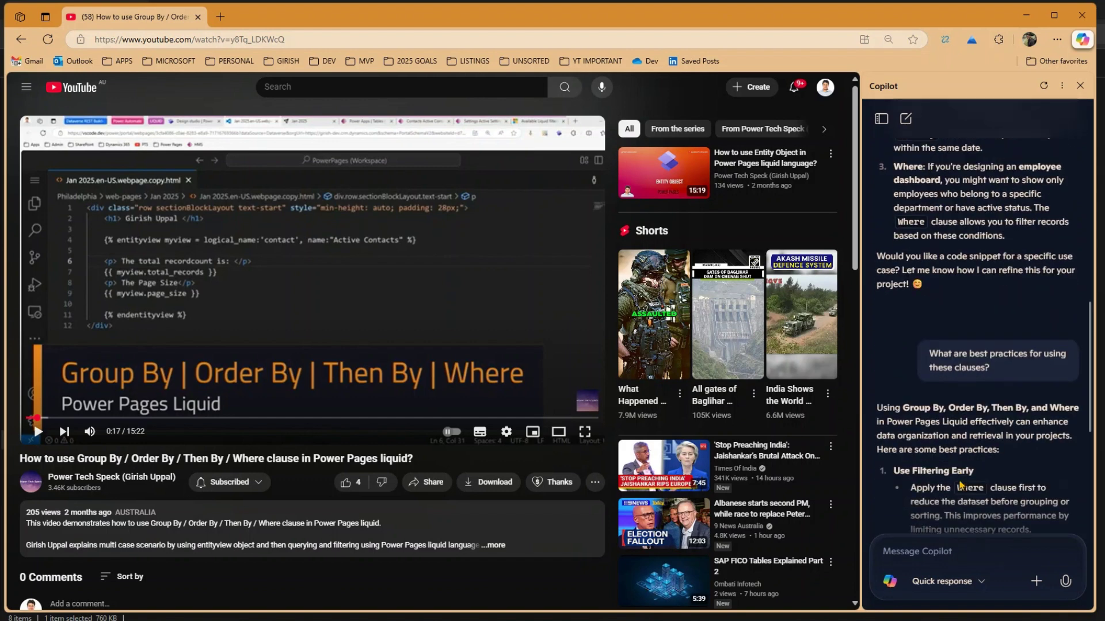
scroll(960, 485, down, 2)
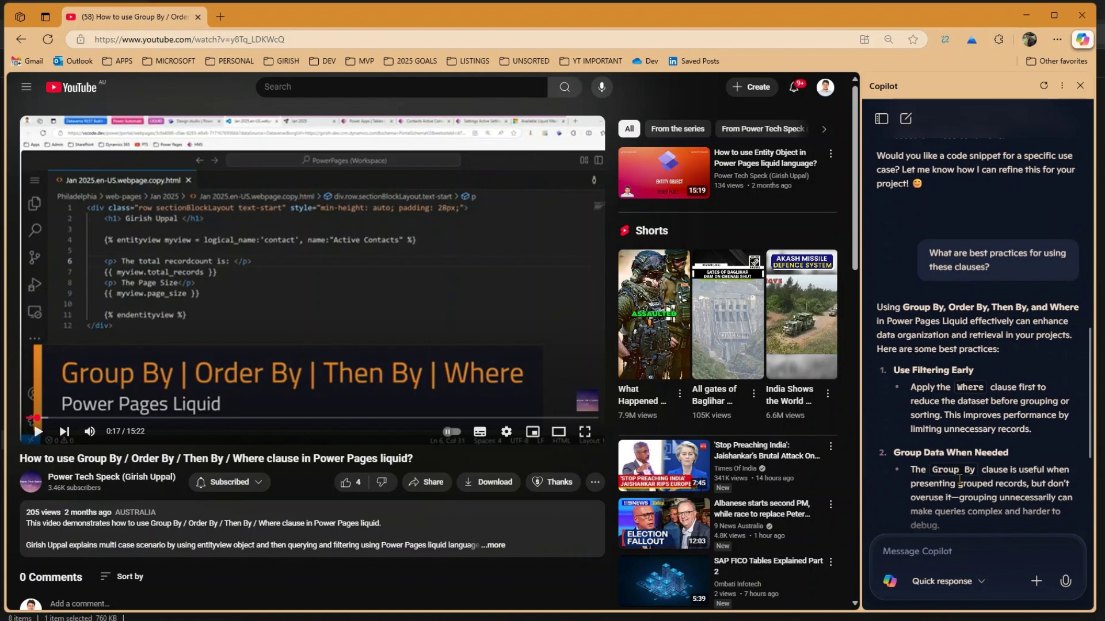
scroll(958, 475, down, 2)
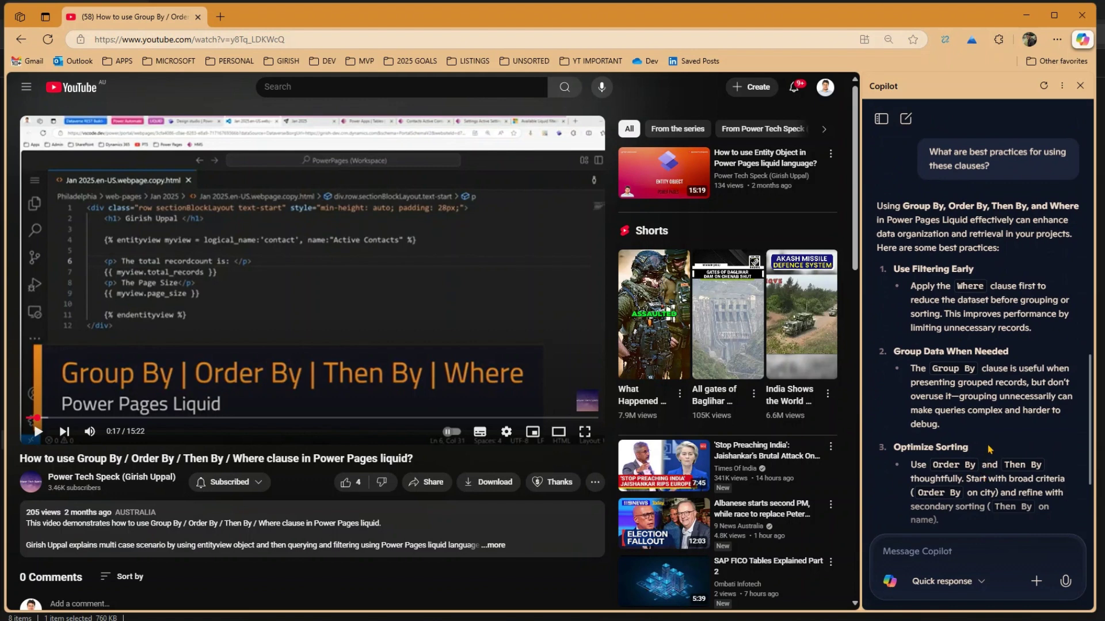
scroll(991, 451, down, 2)
scroll(990, 412, down, 2)
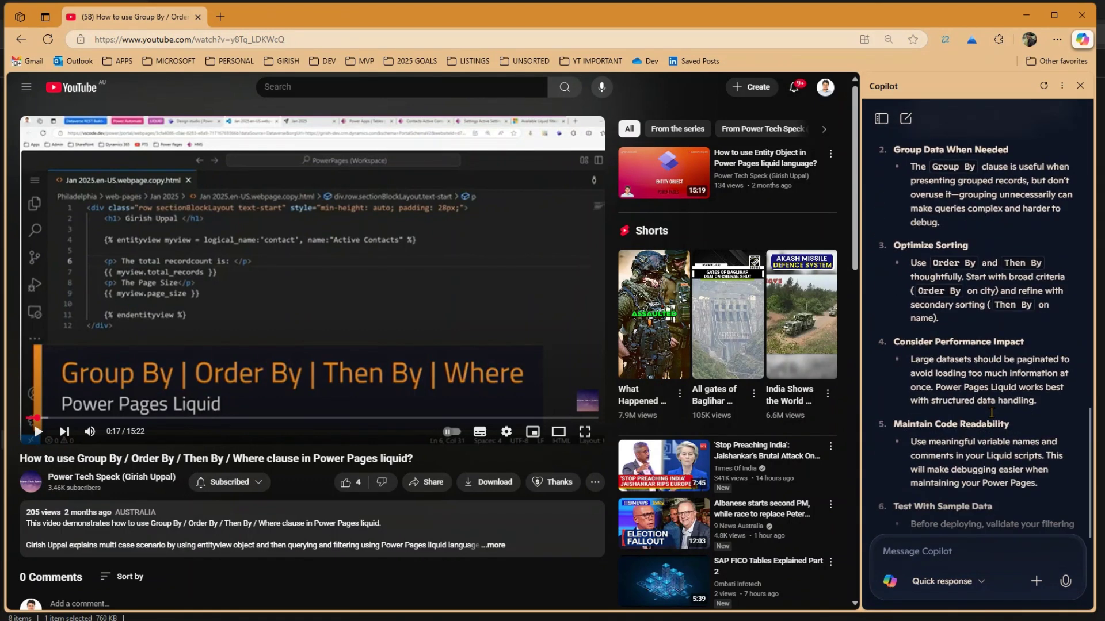
scroll(994, 401, down, 2)
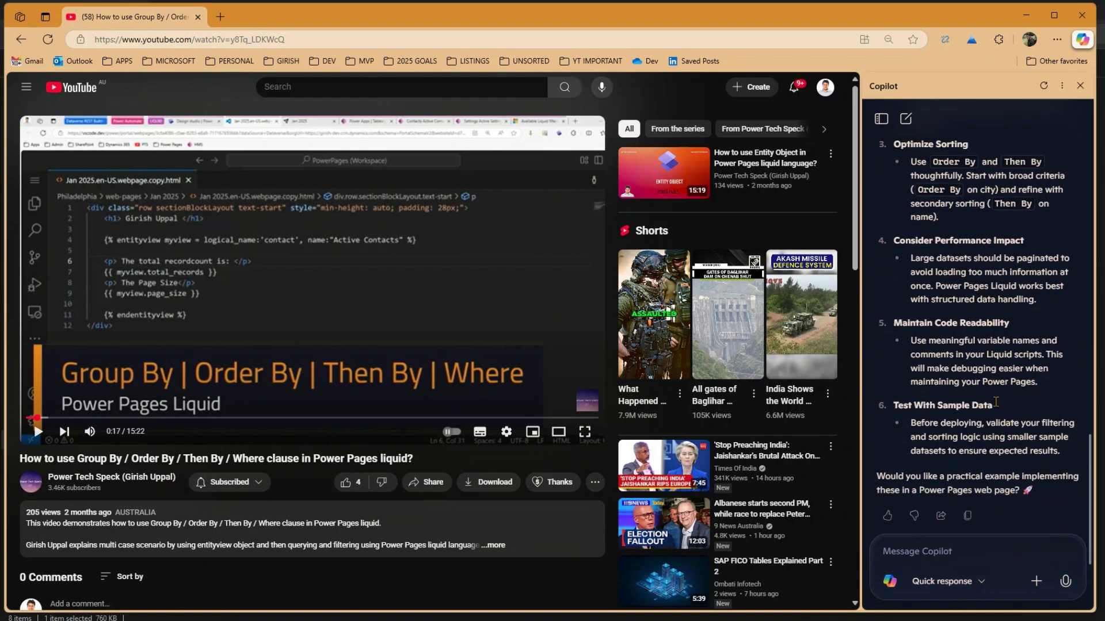
scroll(1006, 357, down, 3)
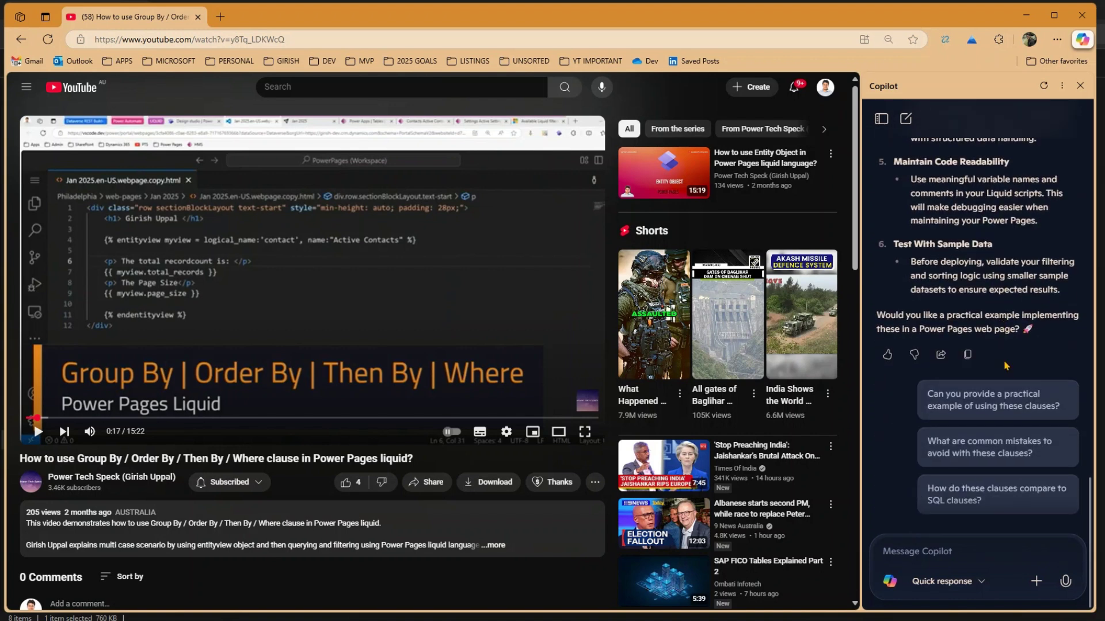
Ask Copilot about common mistakes with these clauses, then scroll back up the chat.
click(1031, 449)
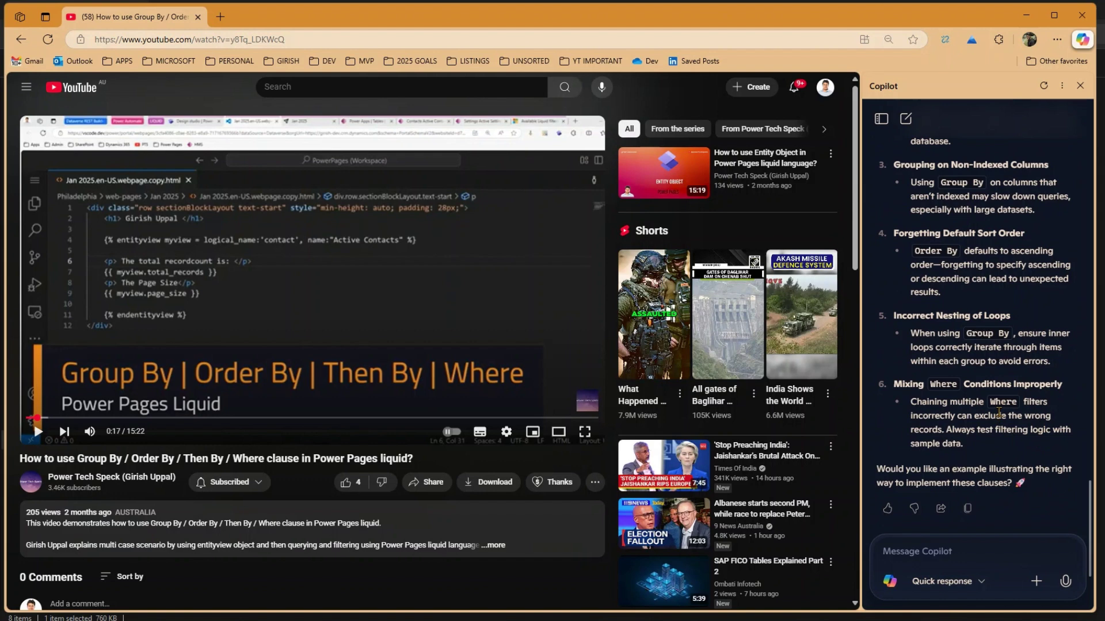
scroll(983, 404, up, 12)
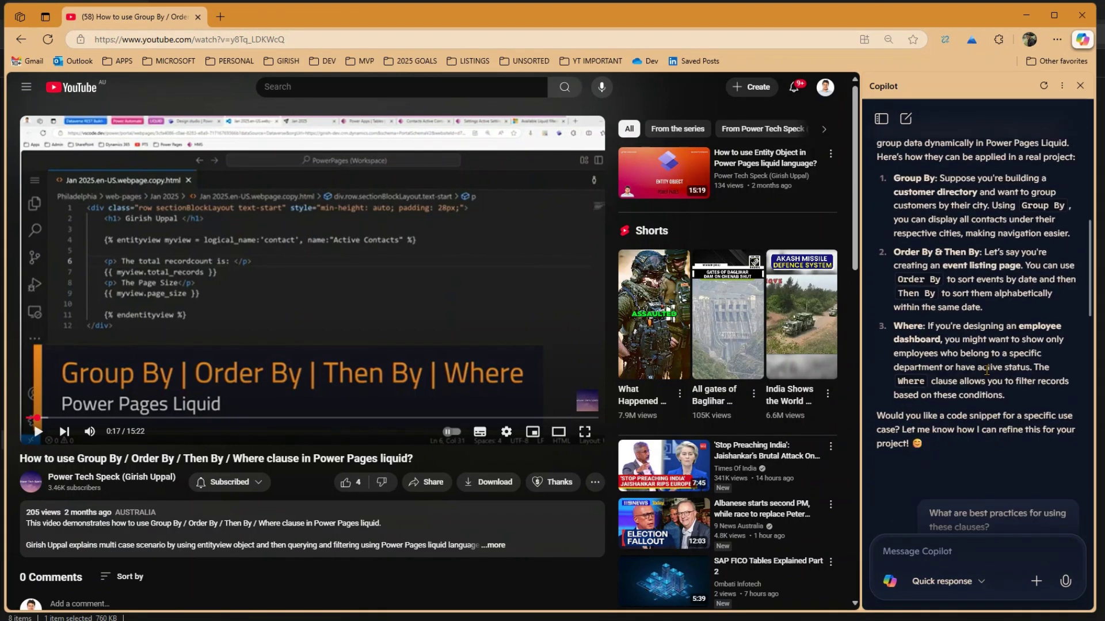
scroll(986, 370, up, 5)
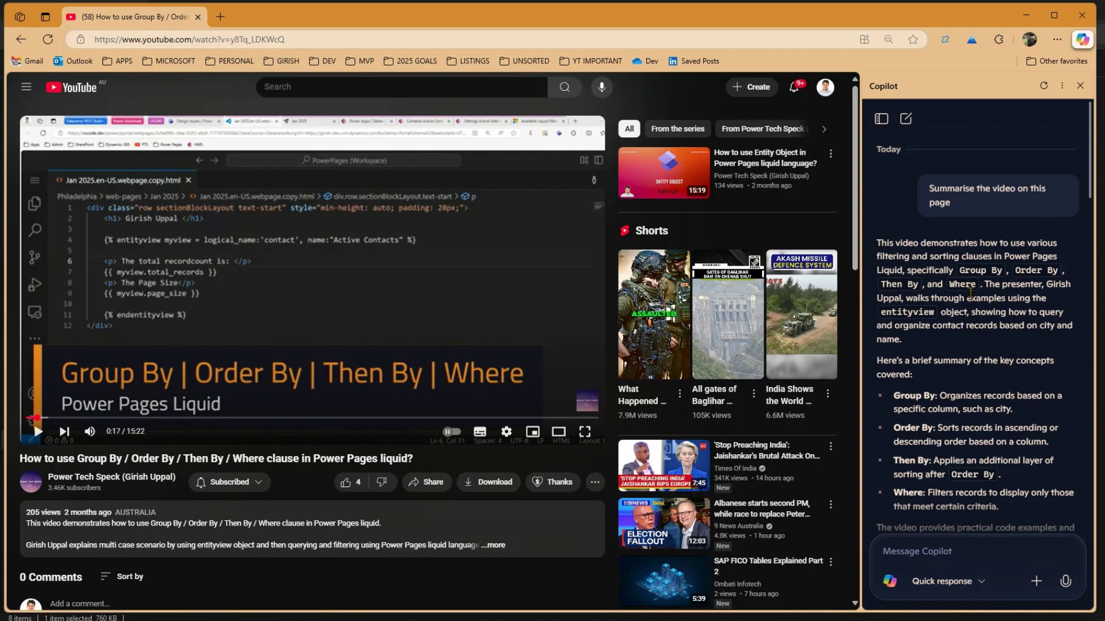
Start a new Copilot chat, choose 'Expand on this topic', and read the five facts.
click(906, 120)
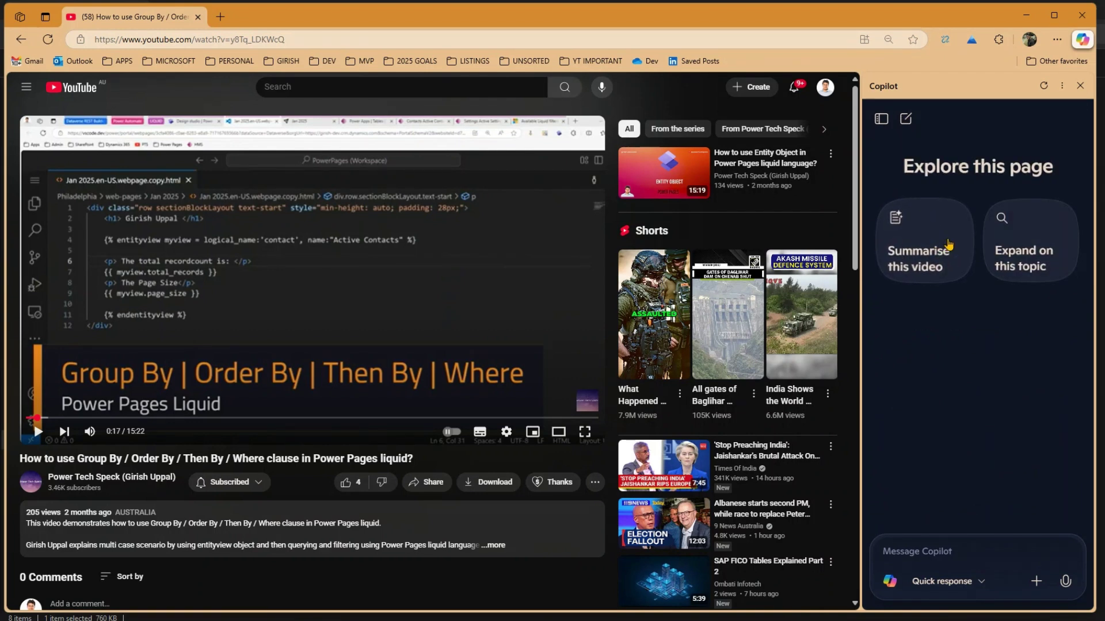
click(1043, 254)
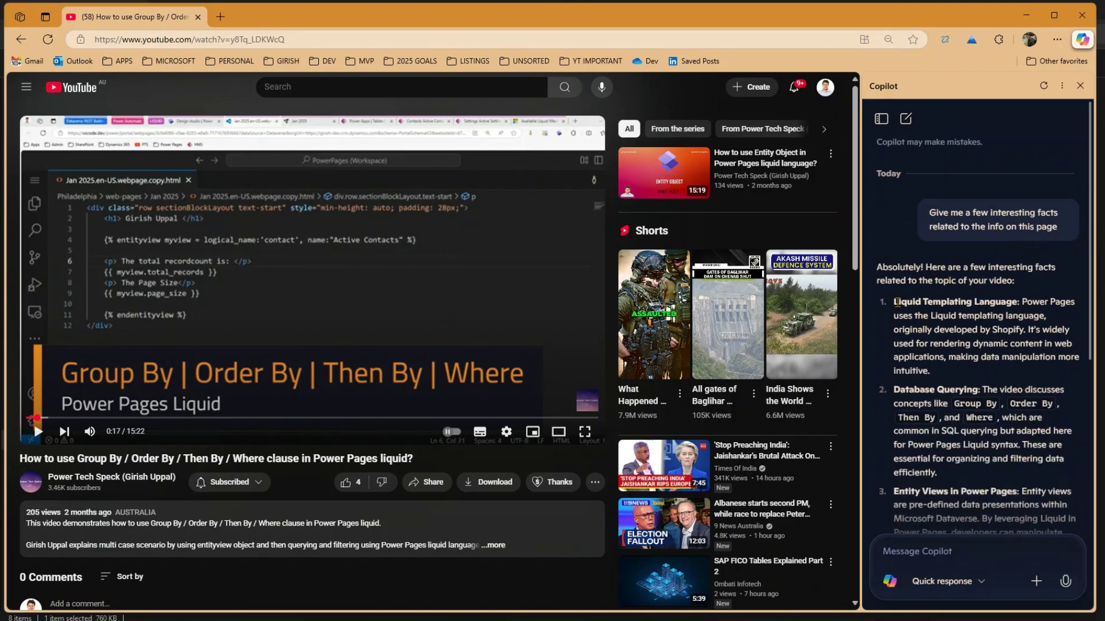
drag(893, 302, 1022, 302)
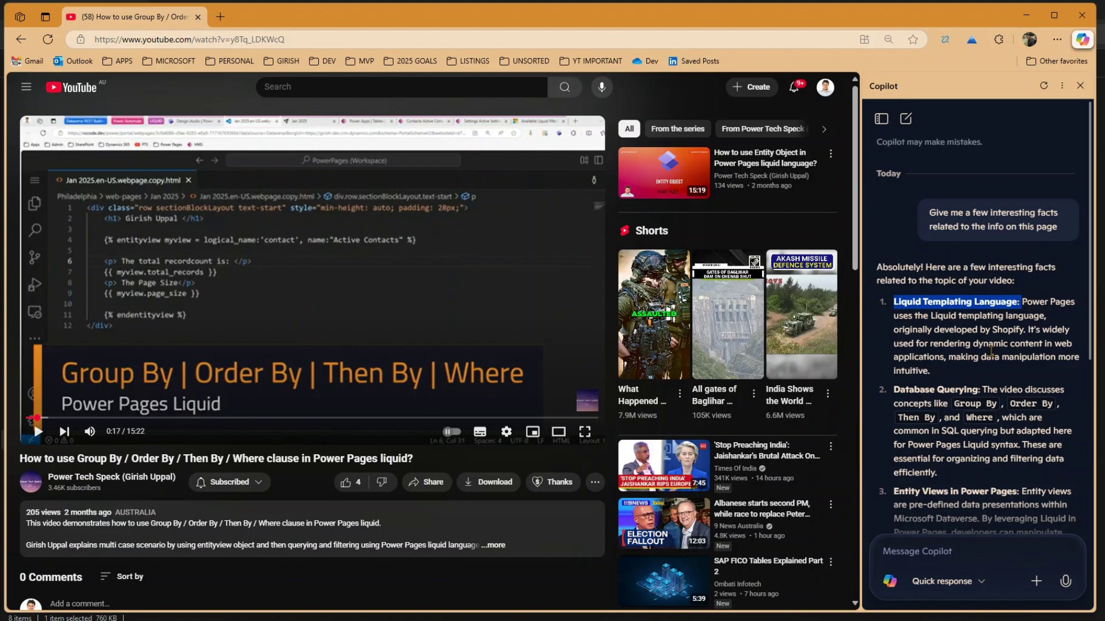
scroll(955, 390, down, 3)
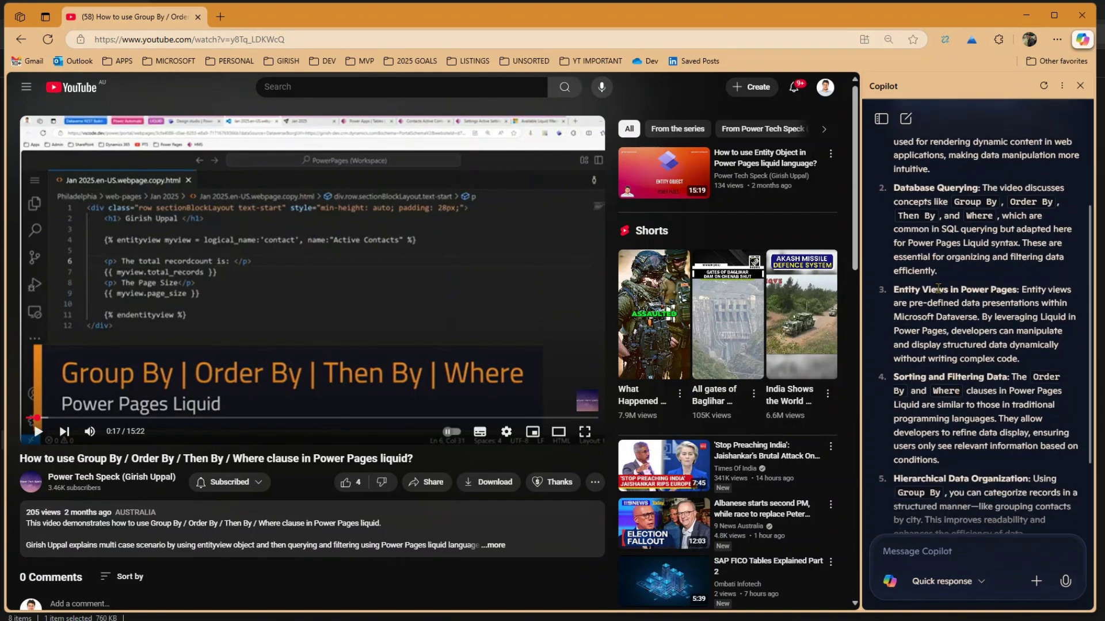
drag(931, 289, 1016, 294)
scroll(978, 323, down, 2)
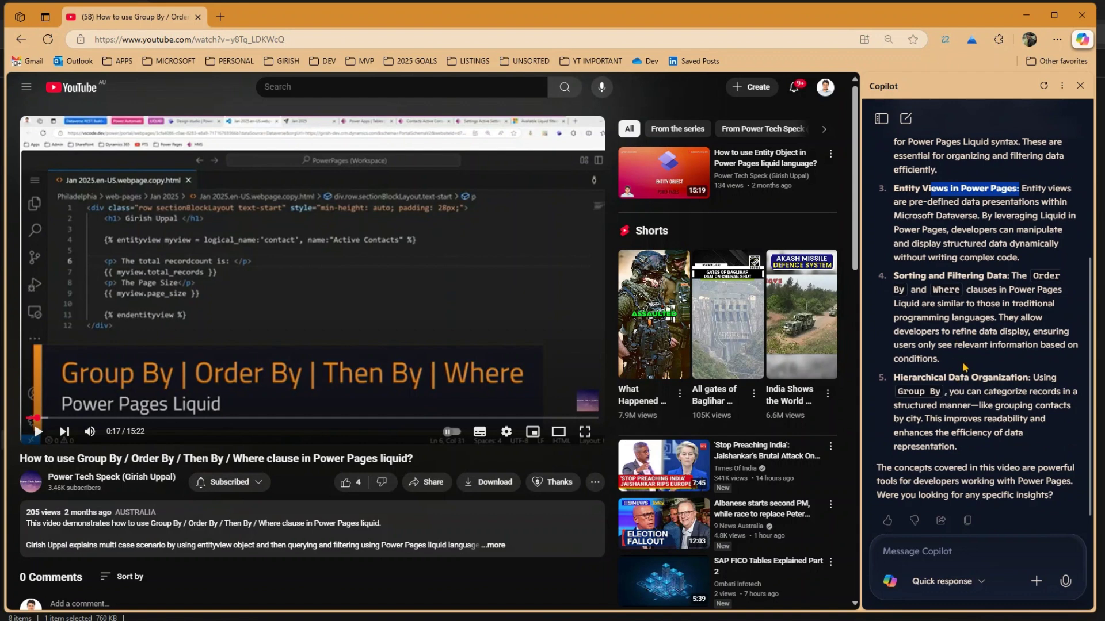
Ask Copilot 'Code to use group by clause' and scroll through its Liquid group_by example.
click(905, 558)
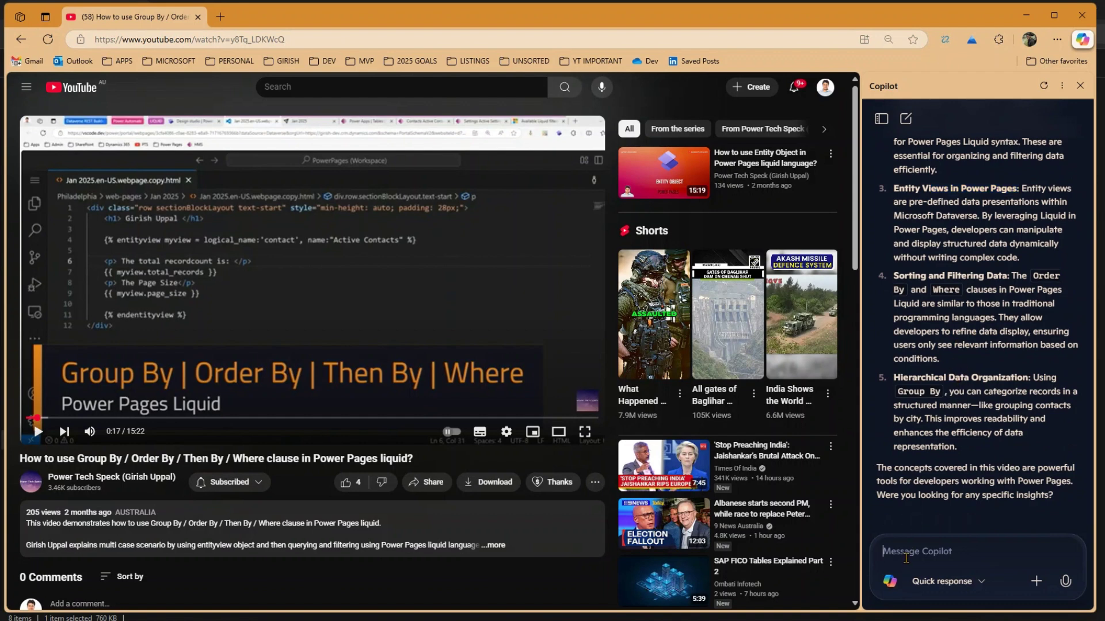
text(Code t)
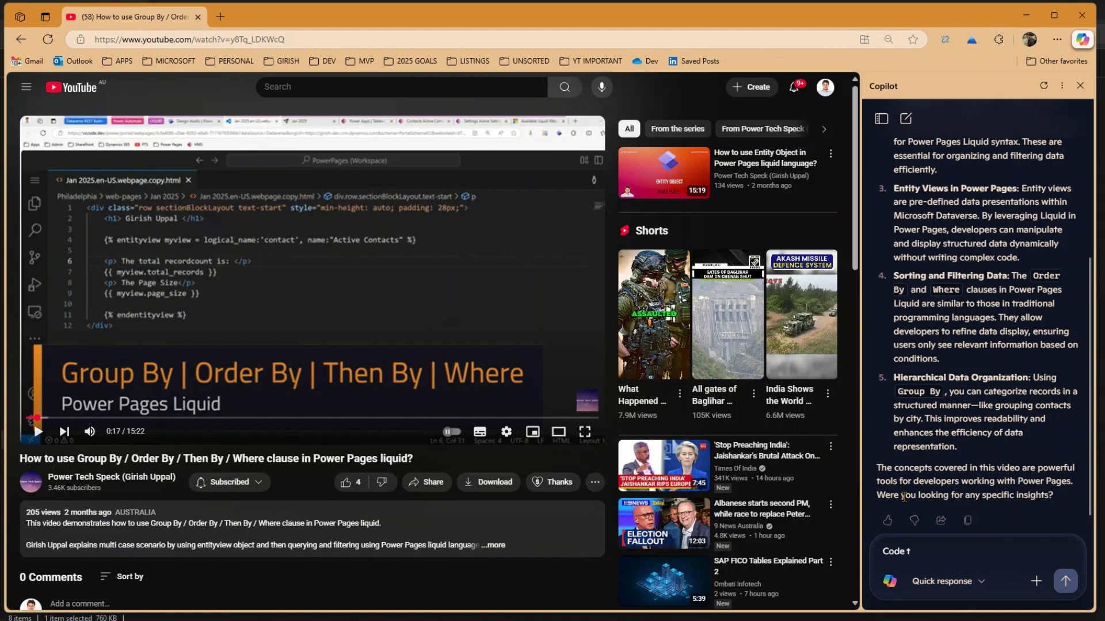
text(o use group by clause)
key(Return)
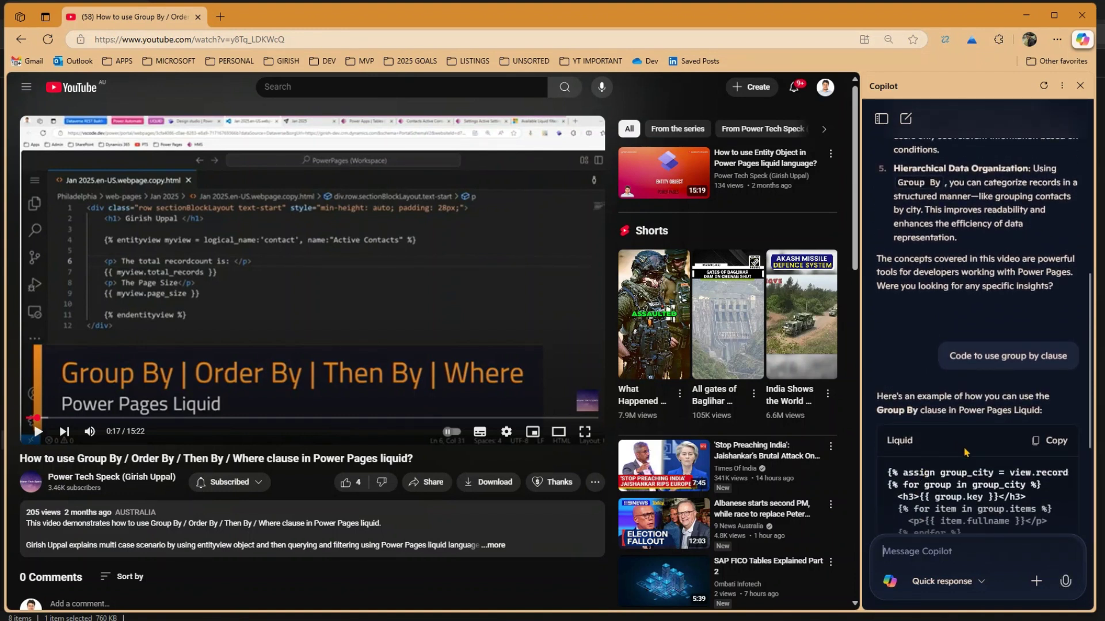
scroll(979, 469, down, 2)
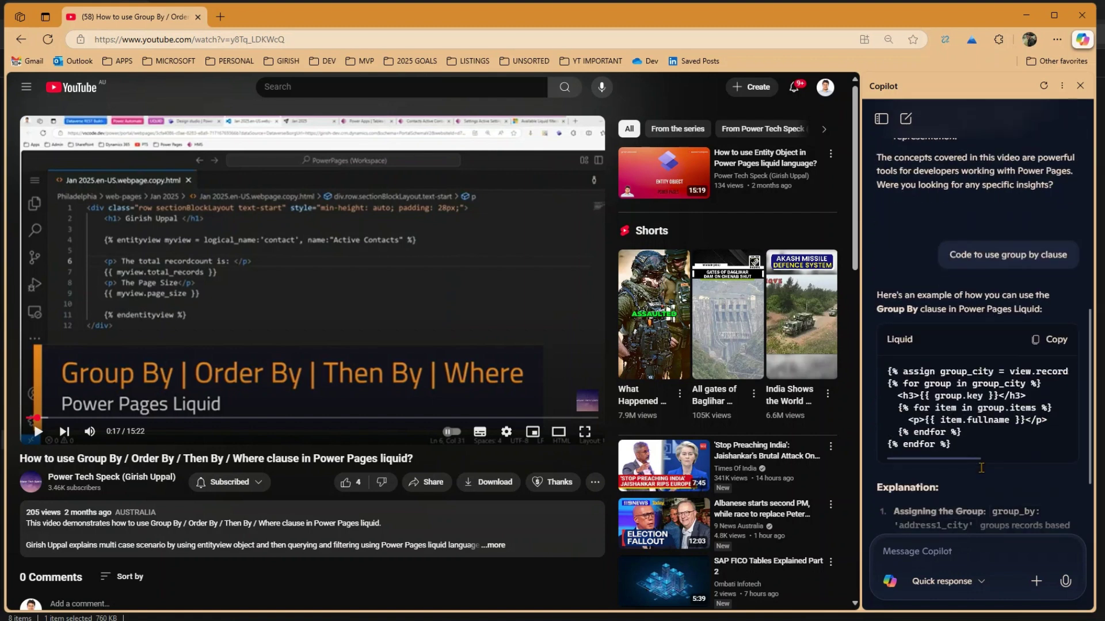
Copy Copilot's Liquid group_by code, paste it at the top of the Word document, and minimise Word.
click(1057, 342)
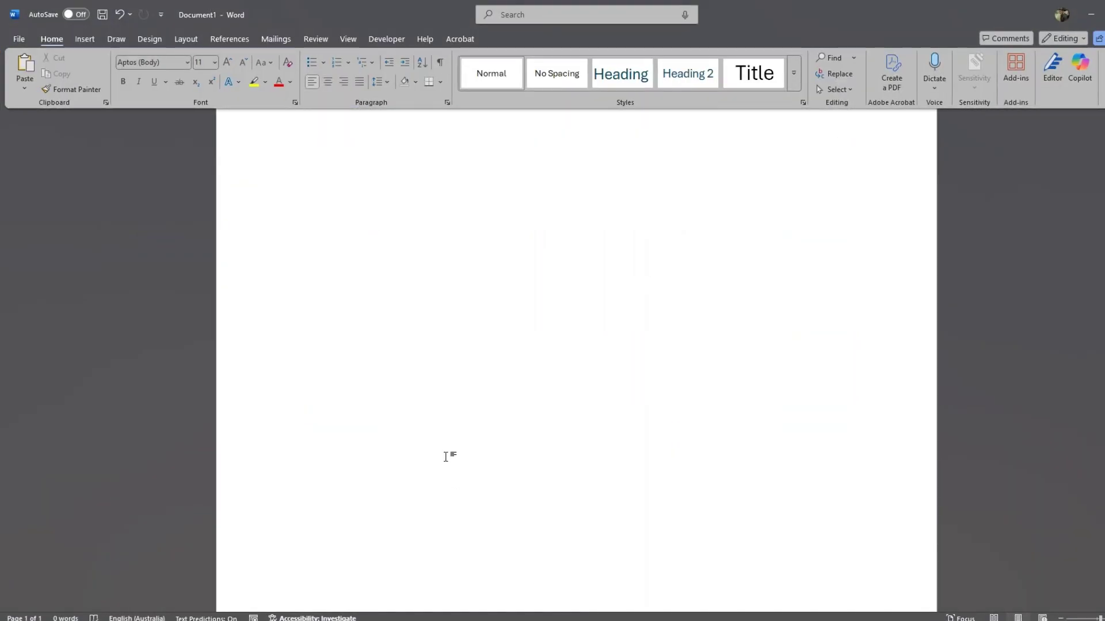
click(470, 291)
key(ctrl+v)
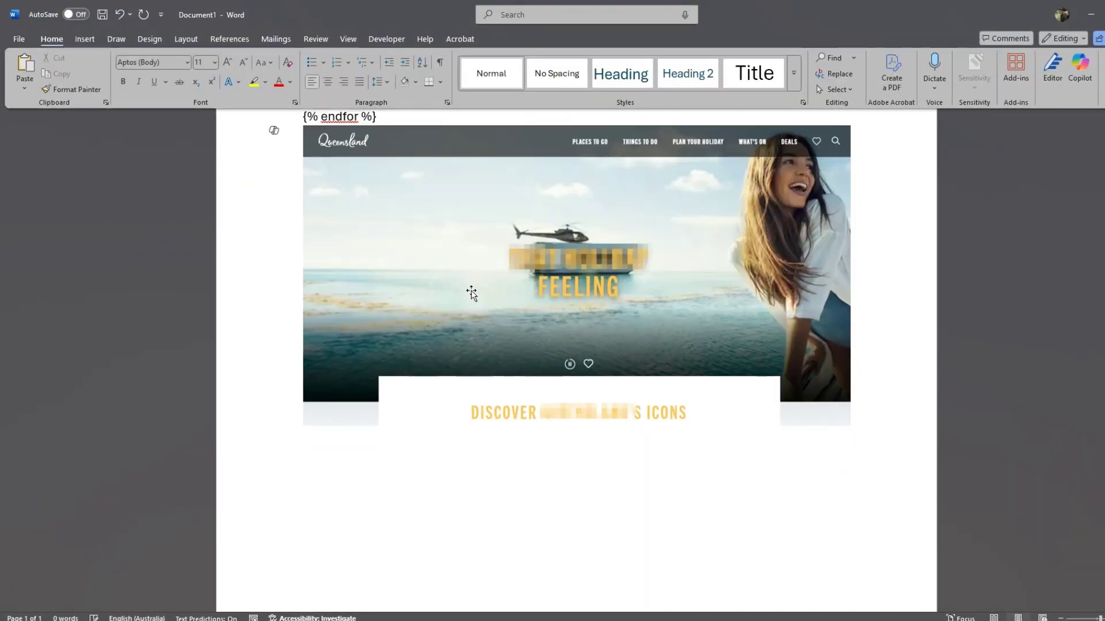
ctrl+scroll(474, 386, up, 3)
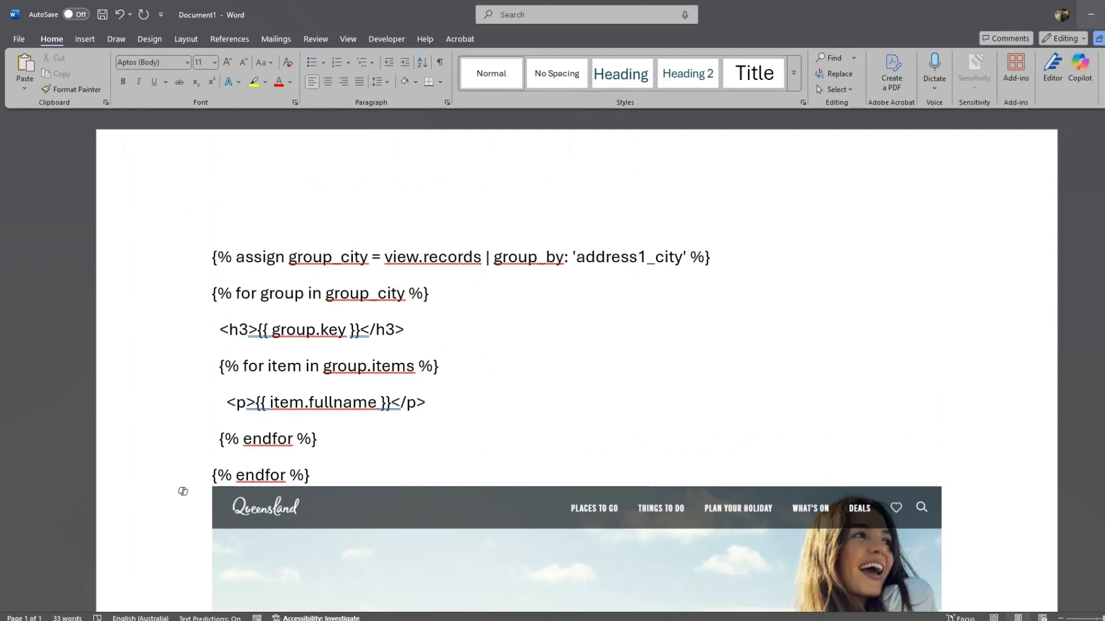
click(1091, 13)
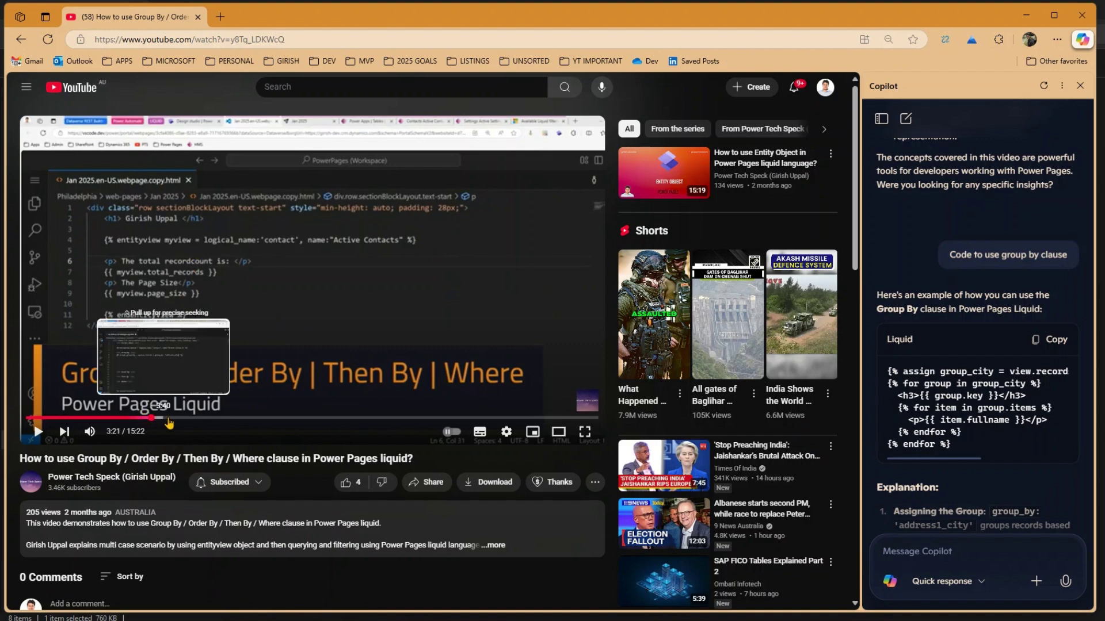
Skip the video ahead past 3:21 and 6:11 to the order_by code at 8:28, then pause the Grammarly ad.
click(152, 418)
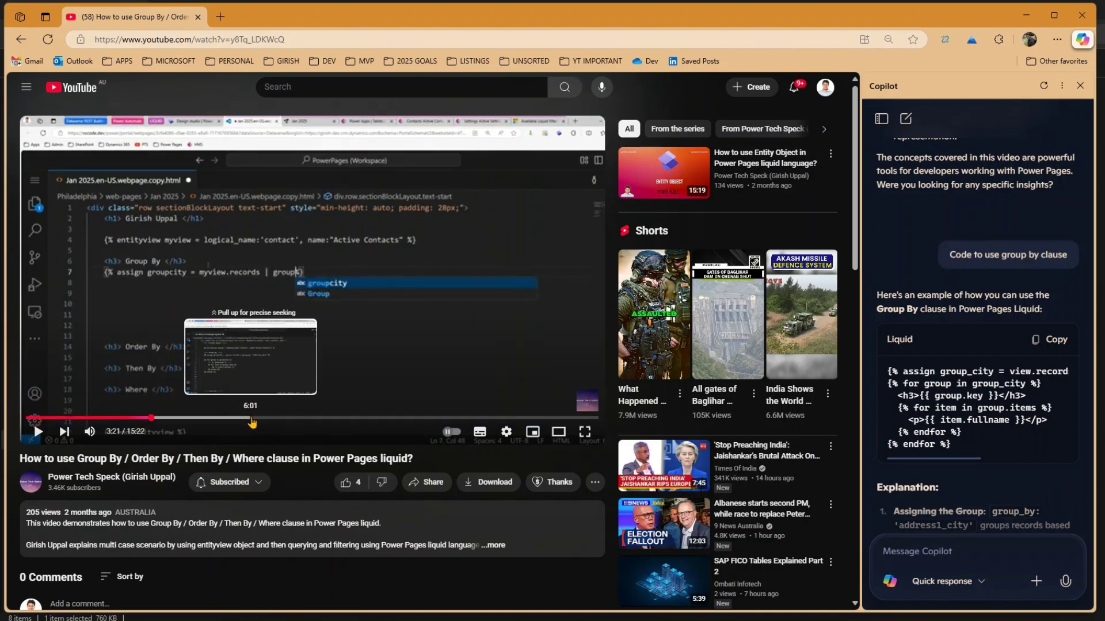
click(257, 419)
drag(266, 422, 341, 419)
click(38, 431)
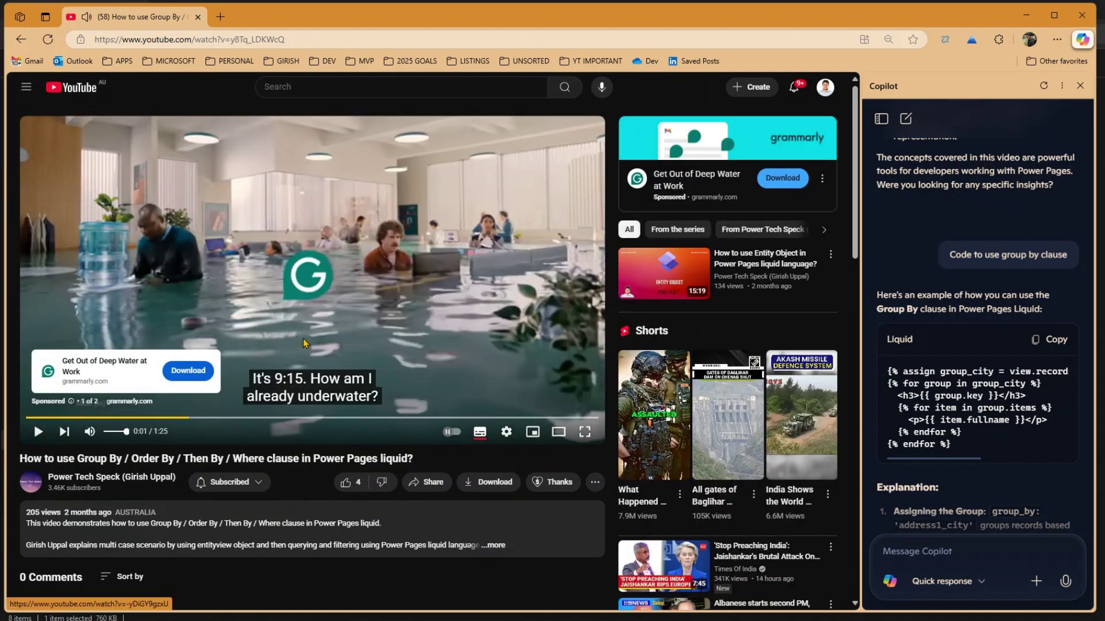
click(38, 432)
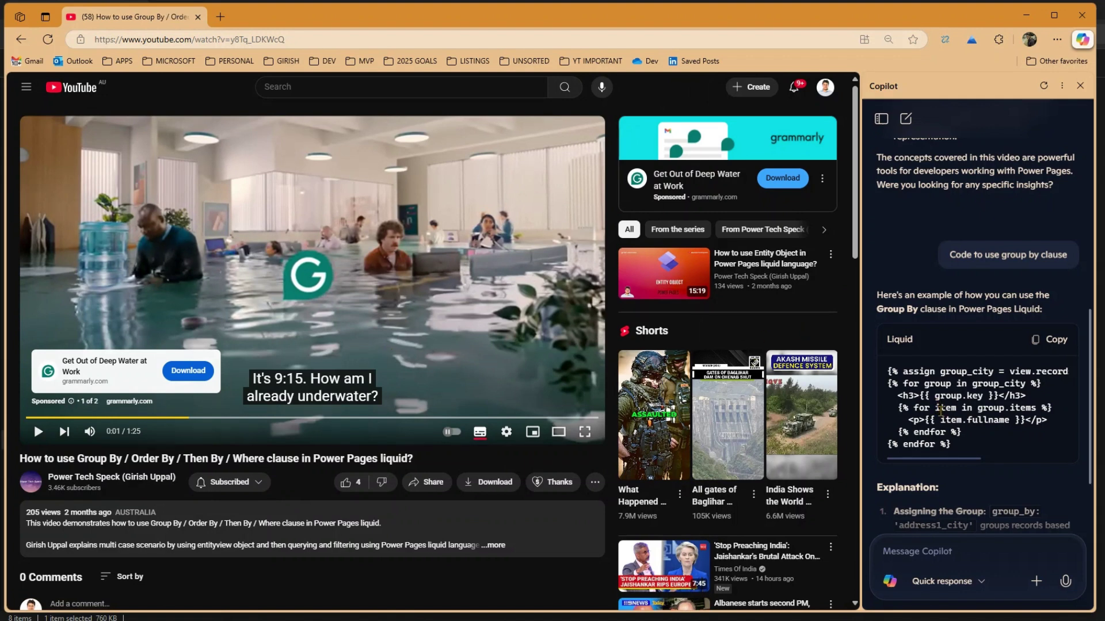
scroll(958, 426, down, 2)
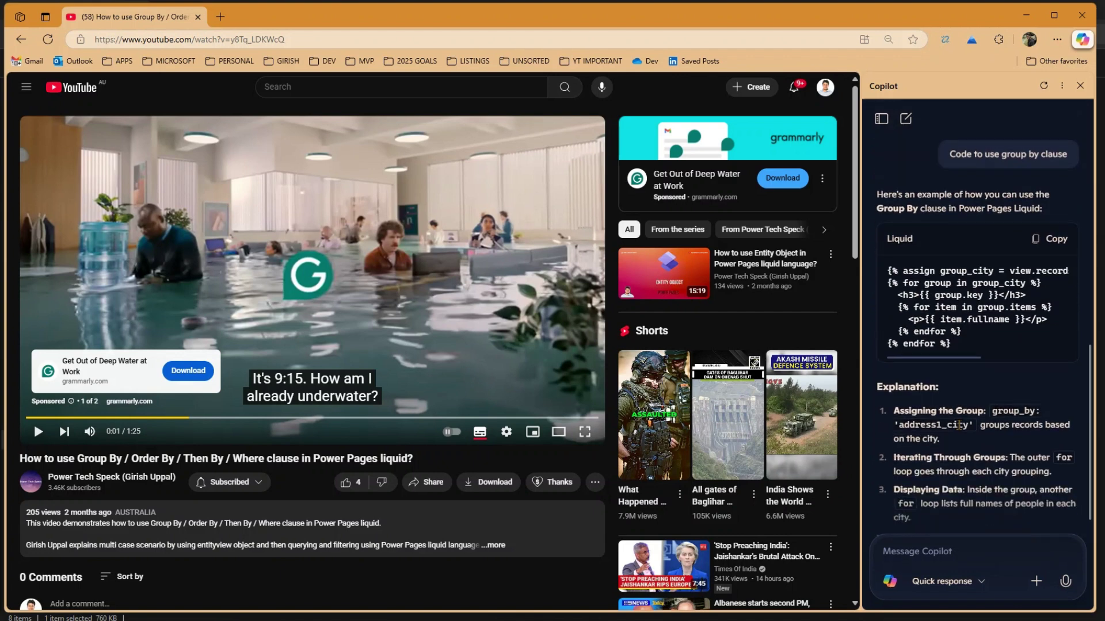